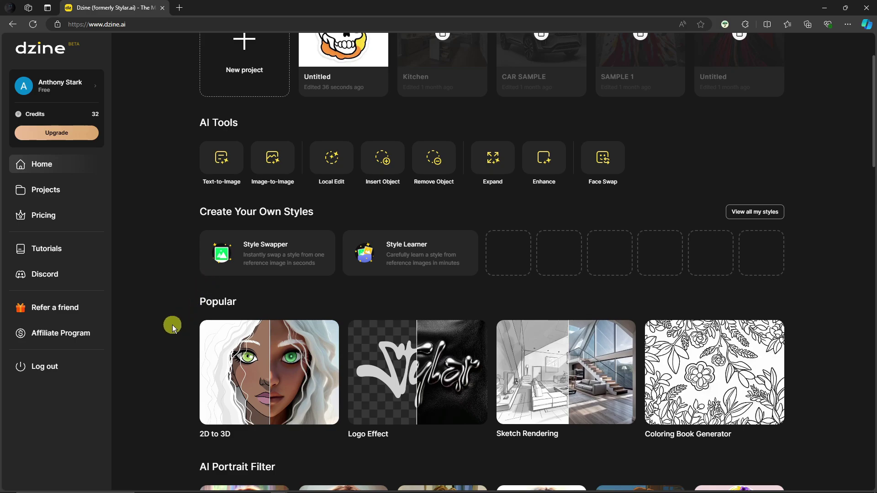
# Step: Scroll through the Dzine pricing page to review the available plans
pyautogui.scroll(2, 172, 325)
pyautogui.scroll(-2, 172, 325)
pyautogui.scroll(-5, 174, 231)
pyautogui.scroll(4, 174, 232)
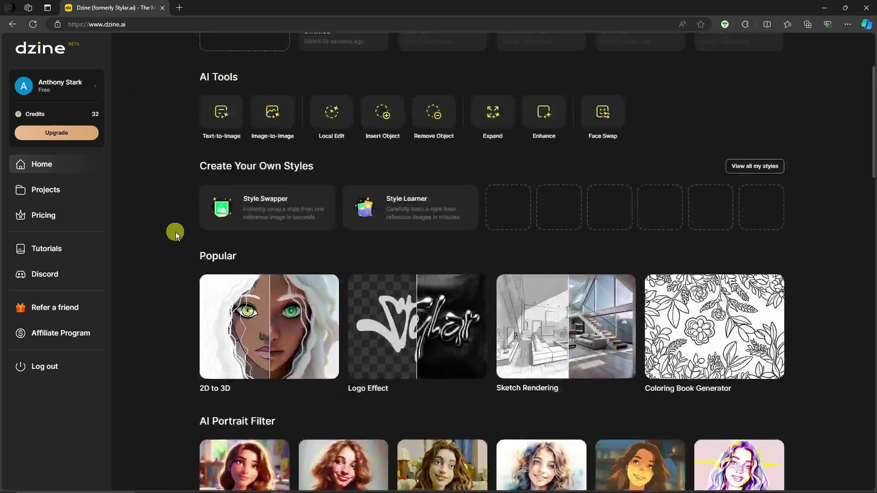
pyautogui.scroll(3, 868, 137)
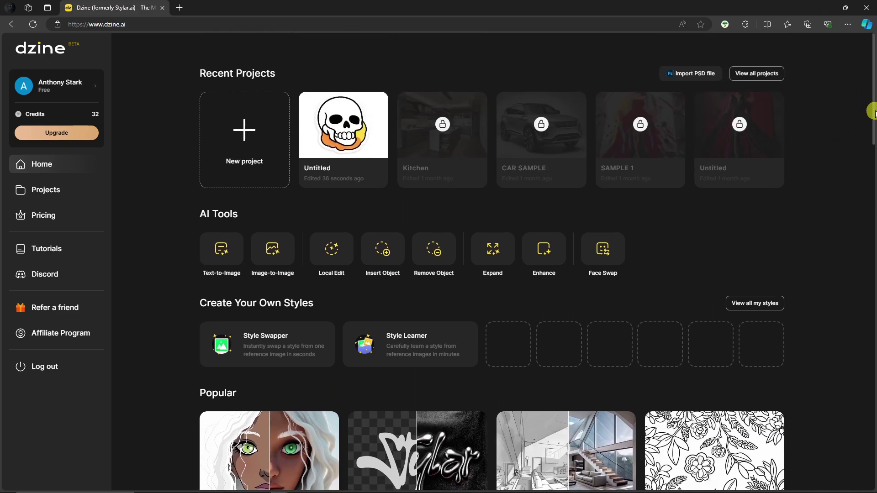
pyautogui.moveTo(873, 110); pyautogui.dragTo(869, 172)
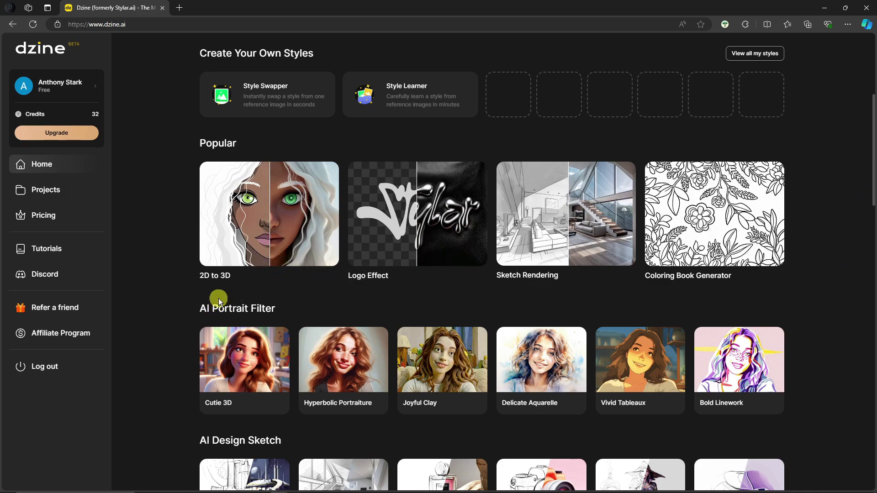
pyautogui.scroll(4, 174, 338)
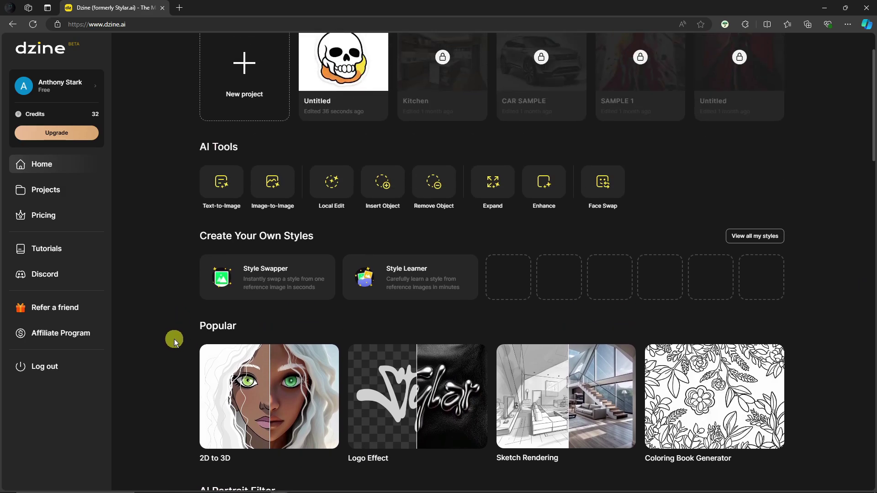
pyautogui.scroll(2, 174, 339)
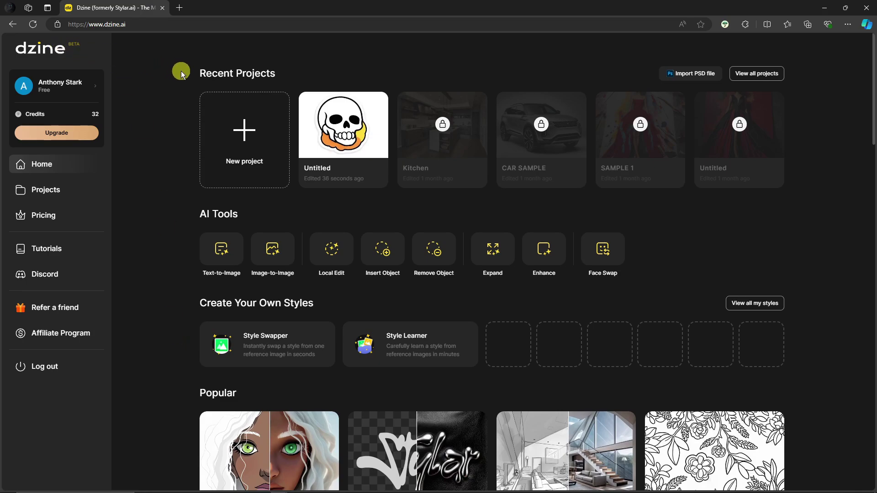
pyautogui.scroll(-4, 166, 226)
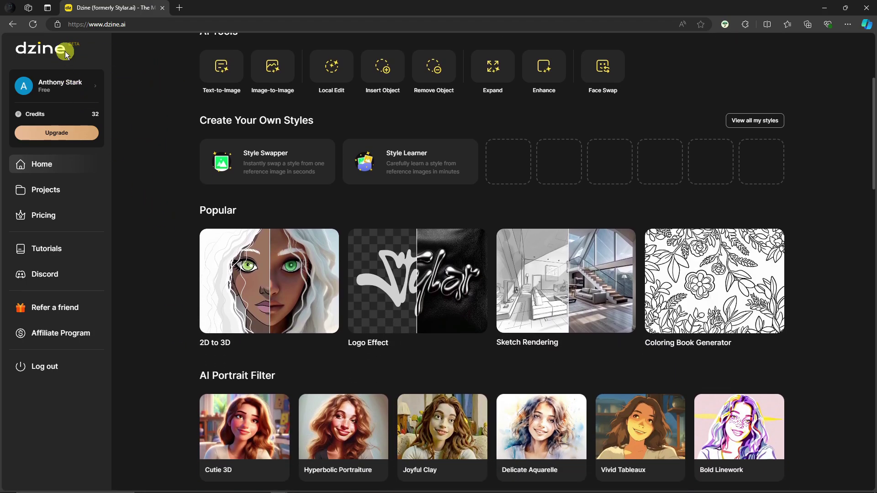
pyautogui.scroll(4, 191, 294)
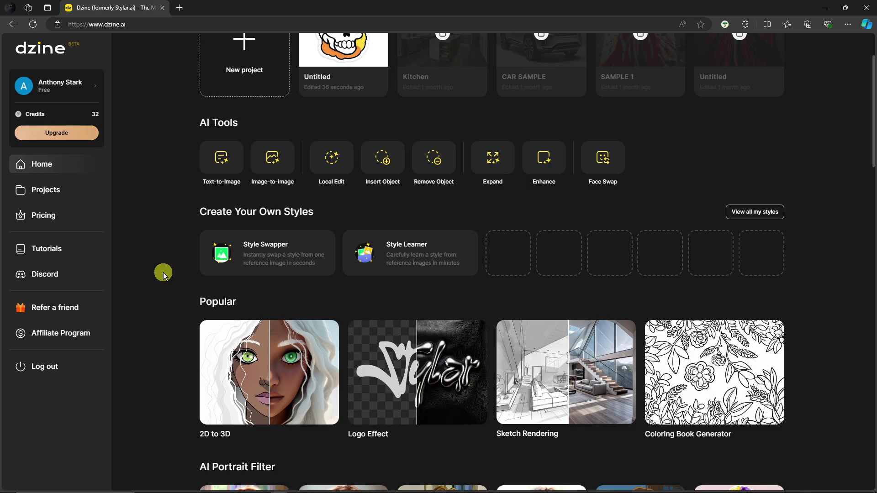
pyautogui.scroll(2, 173, 274)
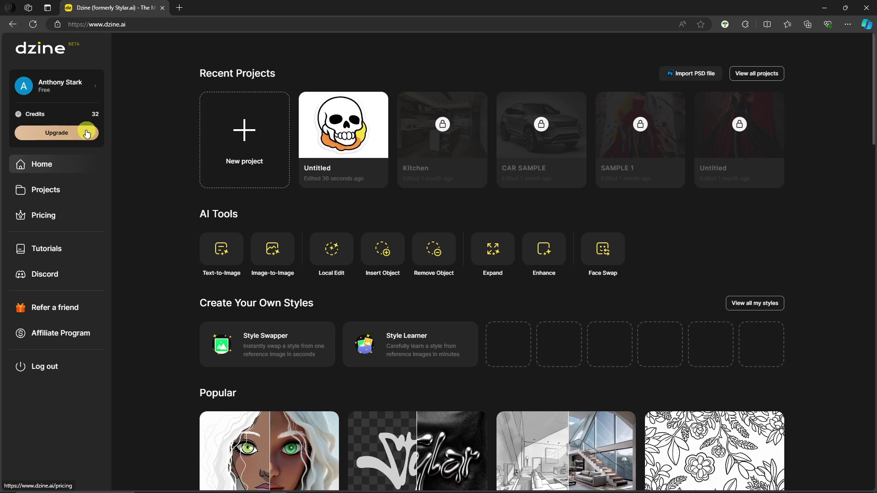
pyautogui.scroll(-2, 171, 204)
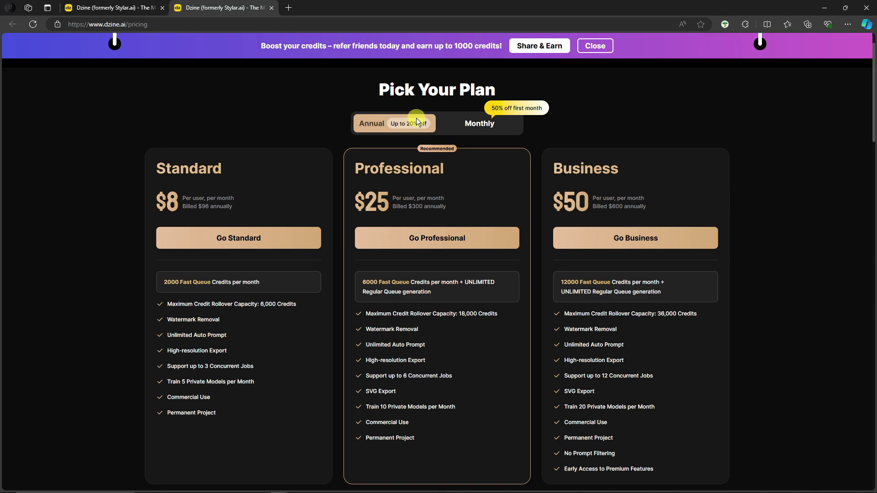
# Step: Compare plan prices by switching between Monthly and Annual billing
pyautogui.click(484, 124)
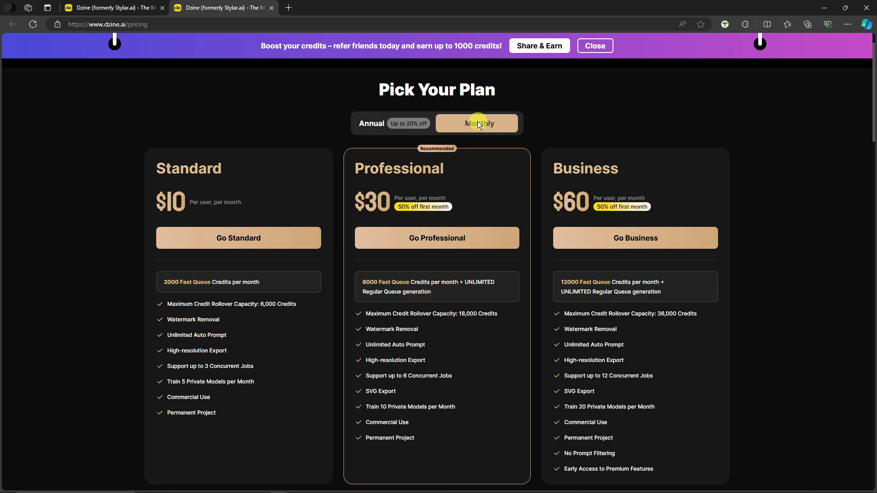
pyautogui.click(402, 121)
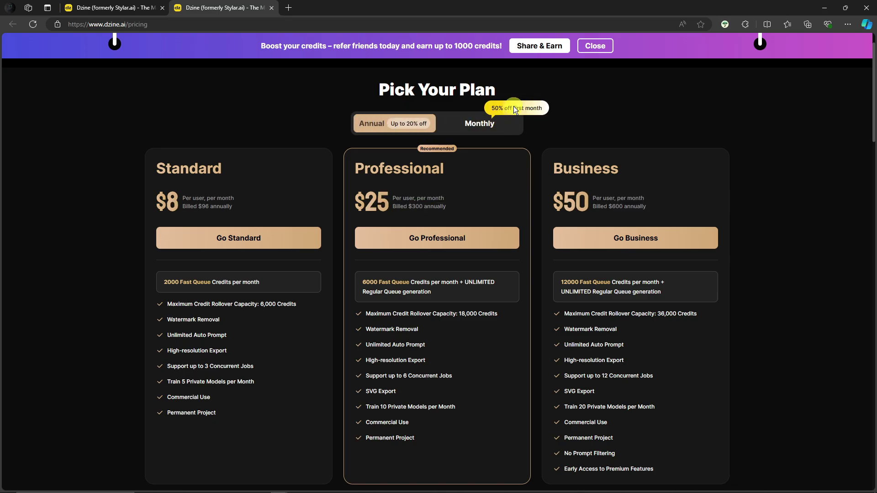
pyautogui.click(492, 120)
pyautogui.click(422, 122)
# Step: Highlight the Watermark Removal, Commercial Use and SVG Export features, then dismiss the referral banner
pyautogui.scroll(-3, 212, 185)
pyautogui.moveTo(174, 184); pyautogui.dragTo(235, 182)
pyautogui.click(262, 212)
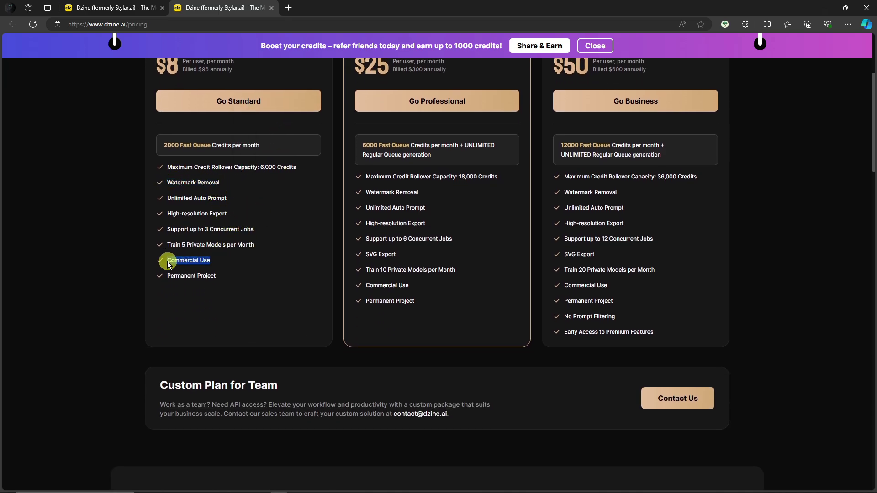
pyautogui.click(213, 209)
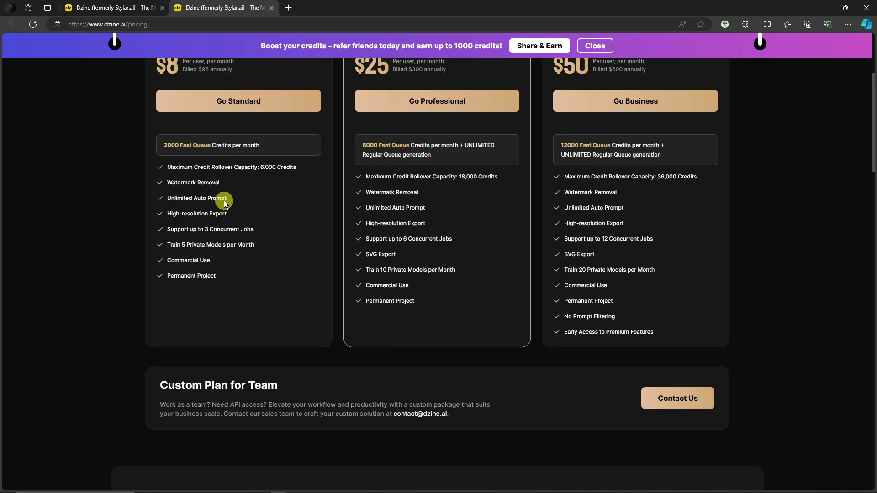
pyautogui.scroll(2, 412, 203)
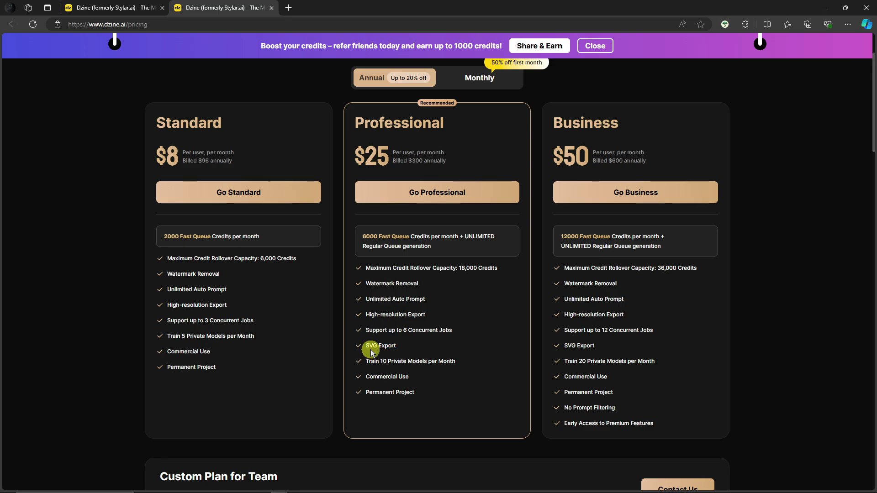
pyautogui.moveTo(368, 346); pyautogui.dragTo(399, 351)
pyautogui.click(399, 351)
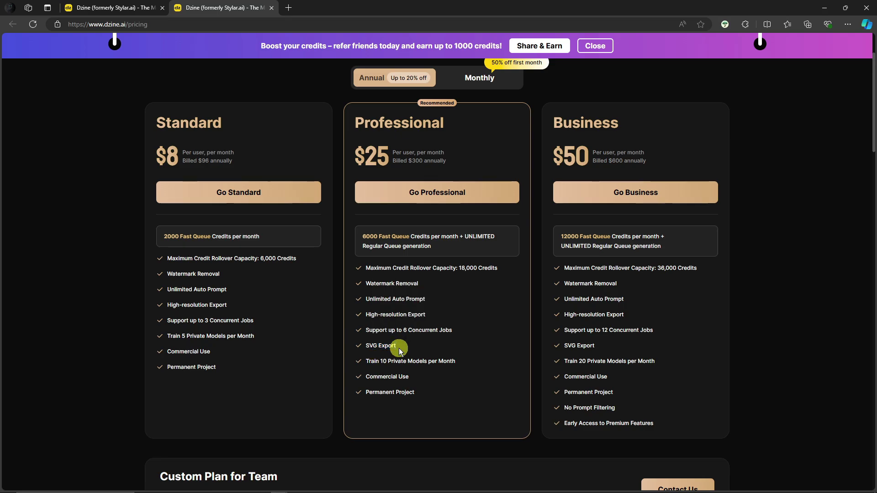
pyautogui.click(591, 44)
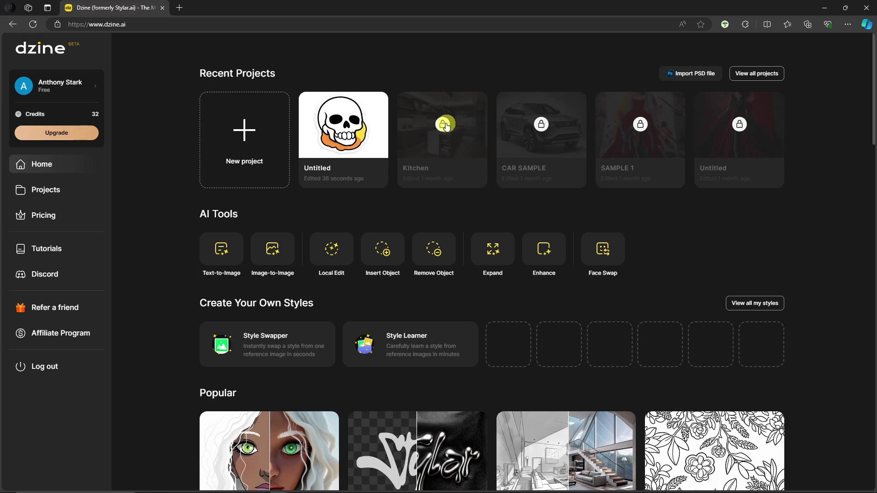
# Step: Try two locked projects, close the Project locked notices, and start a new blank project
pyautogui.click(445, 125)
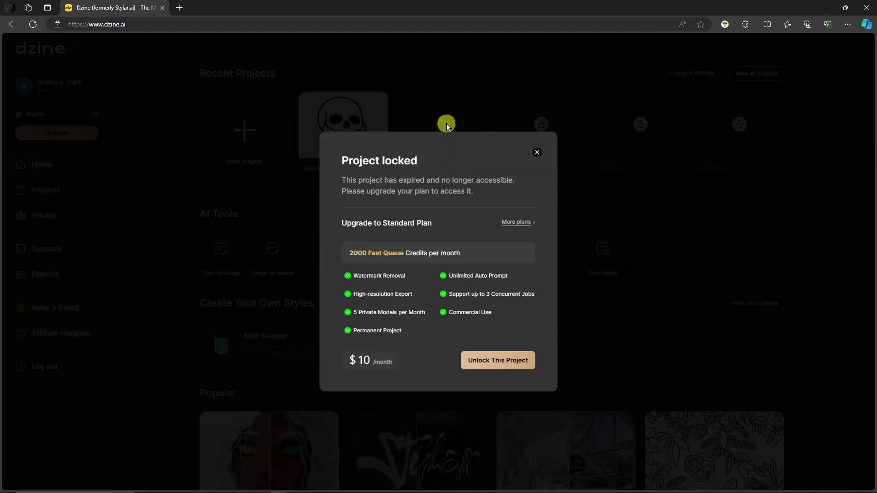
pyautogui.click(537, 154)
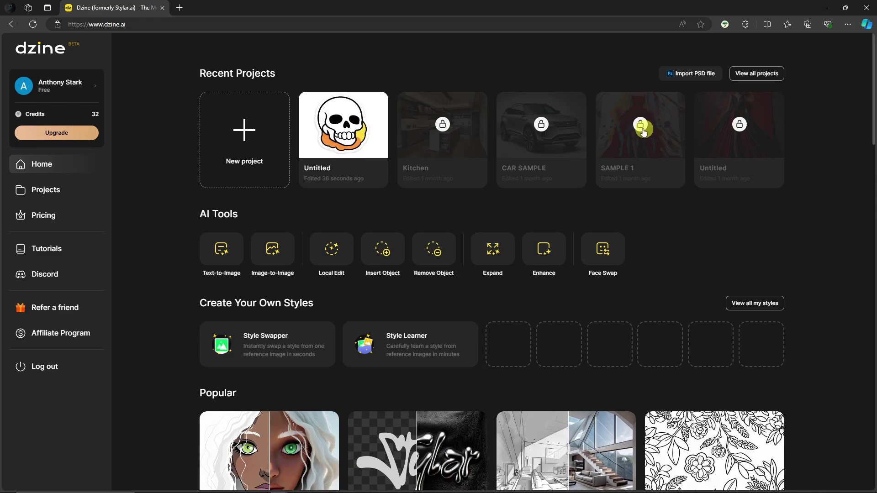
pyautogui.click(441, 129)
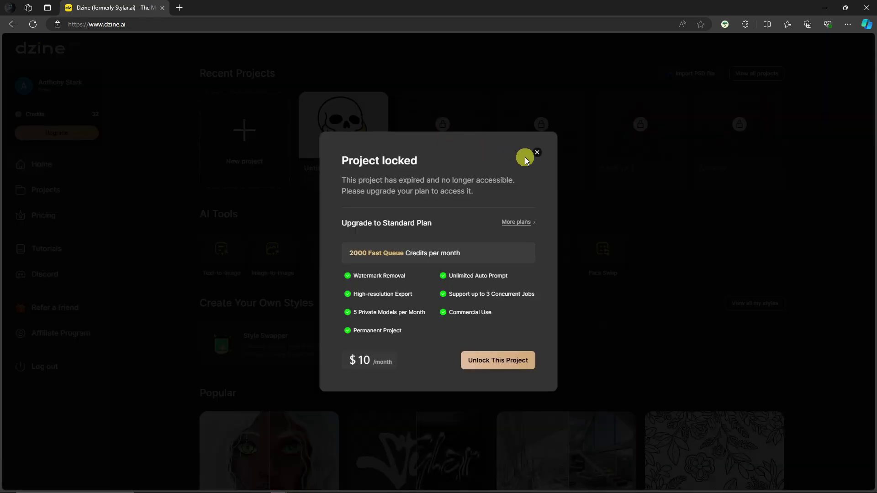
pyautogui.click(536, 148)
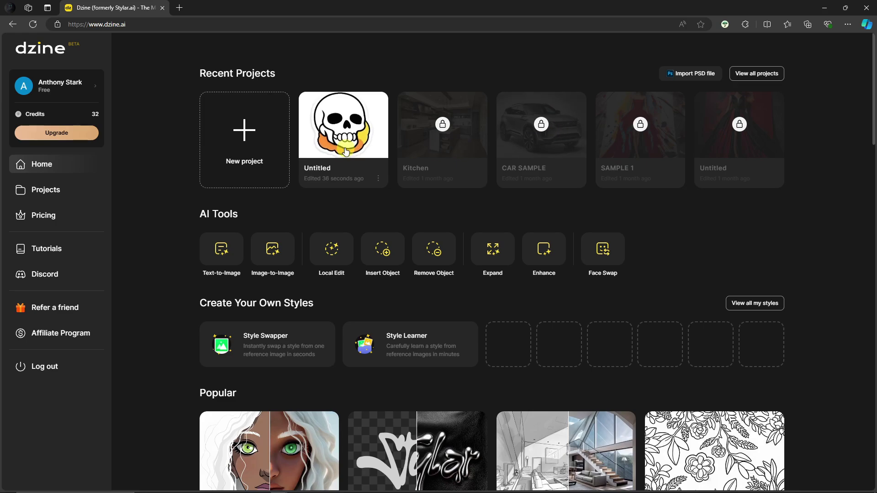
pyautogui.click(257, 125)
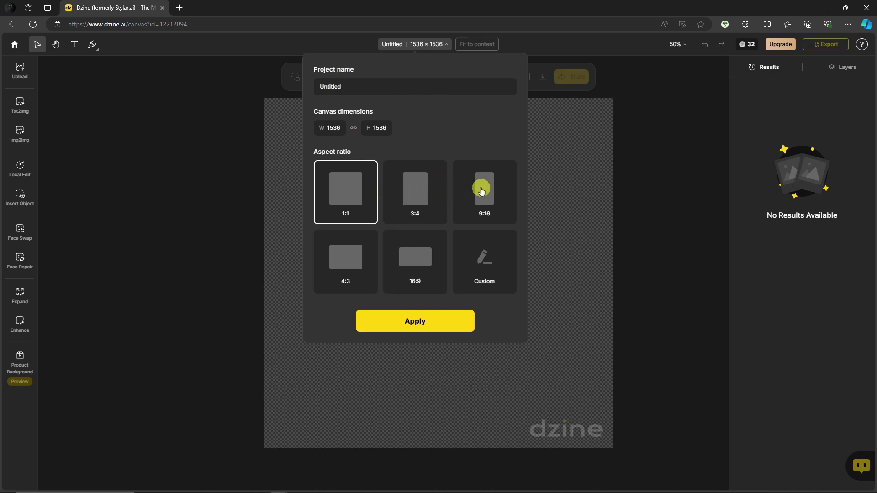
# Step: Choose the 16:9 (1536×864) preset and rename the project to 'TUTORIALBOXX SAMPLE'
pyautogui.click(420, 260)
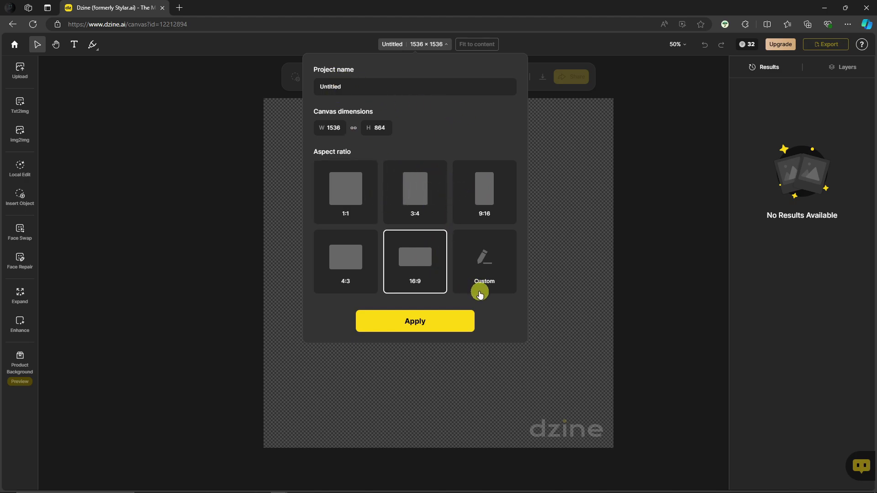
pyautogui.moveTo(372, 87); pyautogui.dragTo(316, 87)
pyautogui.write('TUTORIALBOXX SAMPLE')
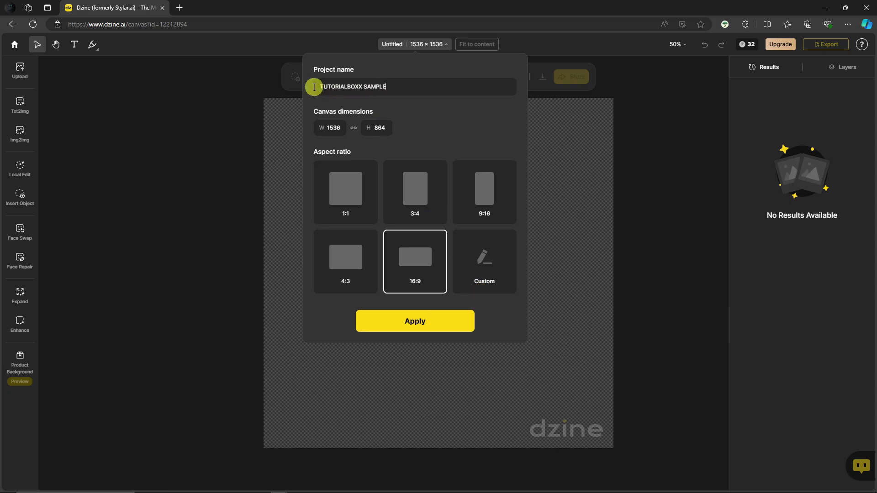
pyautogui.click(437, 325)
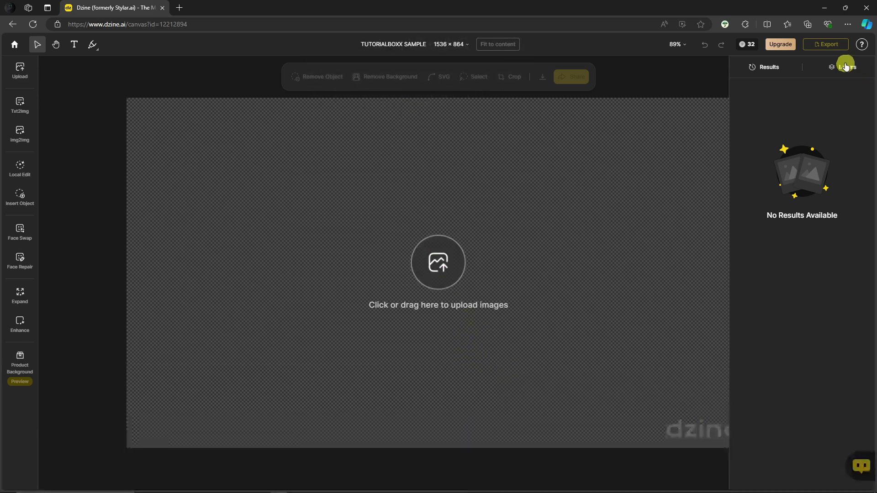
pyautogui.moveTo(750, 47)
pyautogui.click(677, 44)
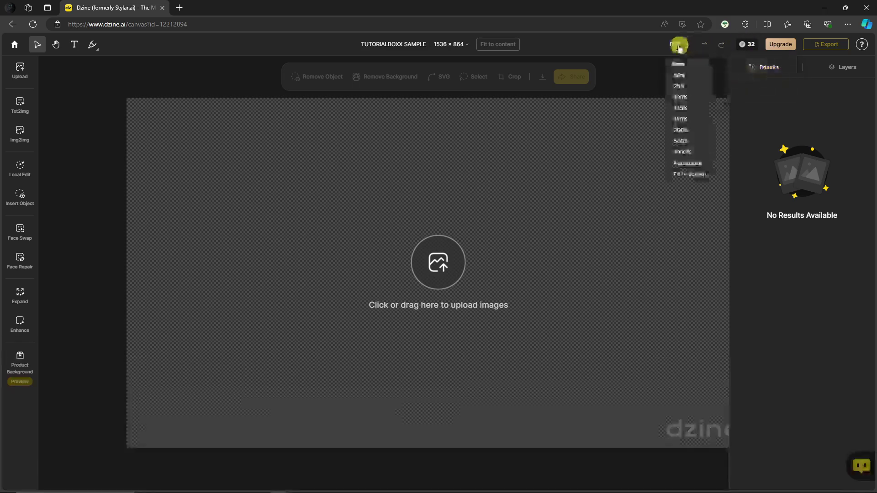
pyautogui.click(682, 88)
pyautogui.click(677, 44)
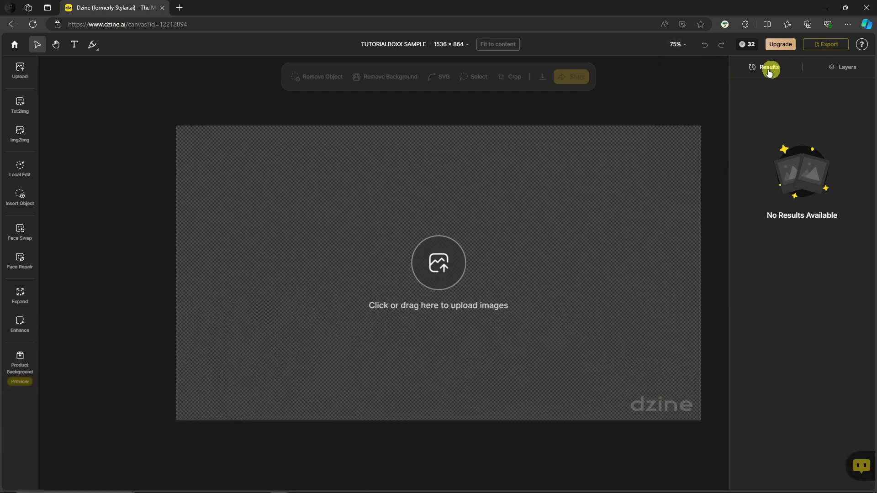
pyautogui.click(836, 66)
pyautogui.click(767, 68)
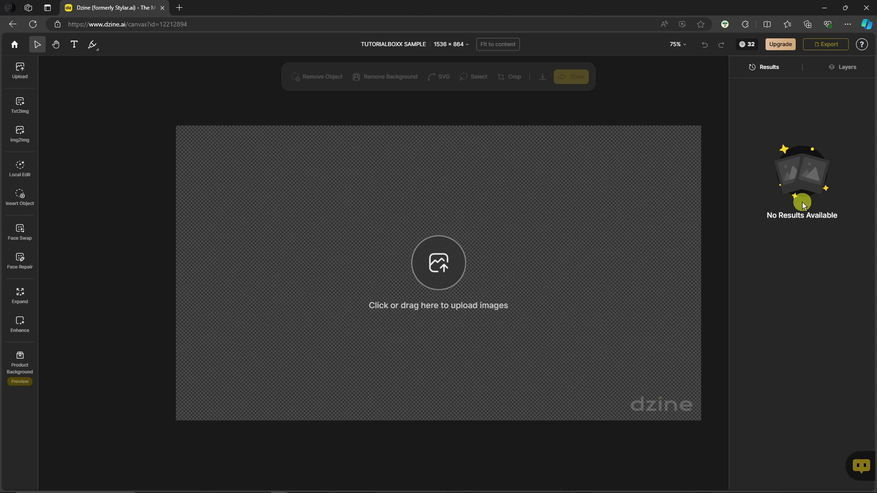
pyautogui.click(56, 48)
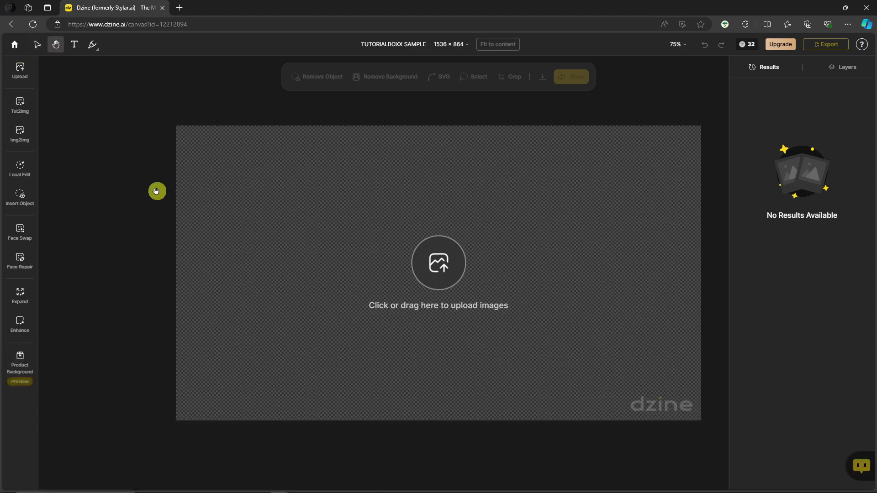
pyautogui.moveTo(154, 192); pyautogui.dragTo(119, 196)
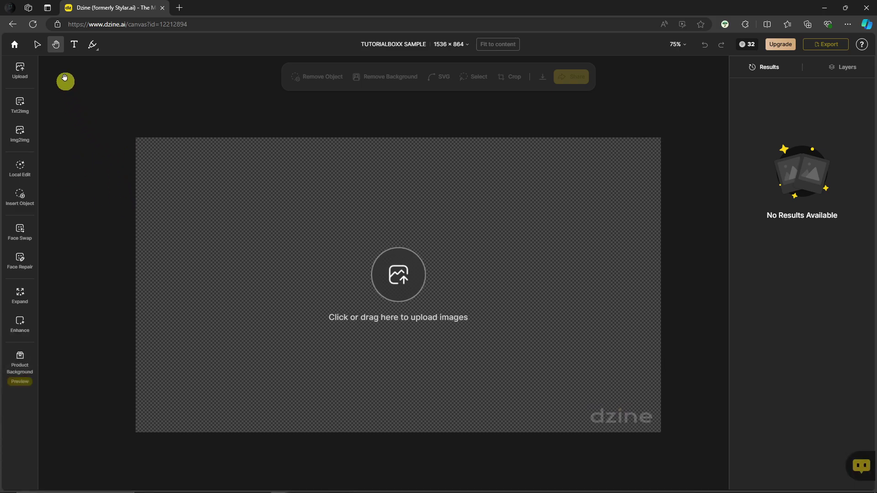
# Step: Switch to the Text tool and place a trial text box on the canvas
pyautogui.click(71, 47)
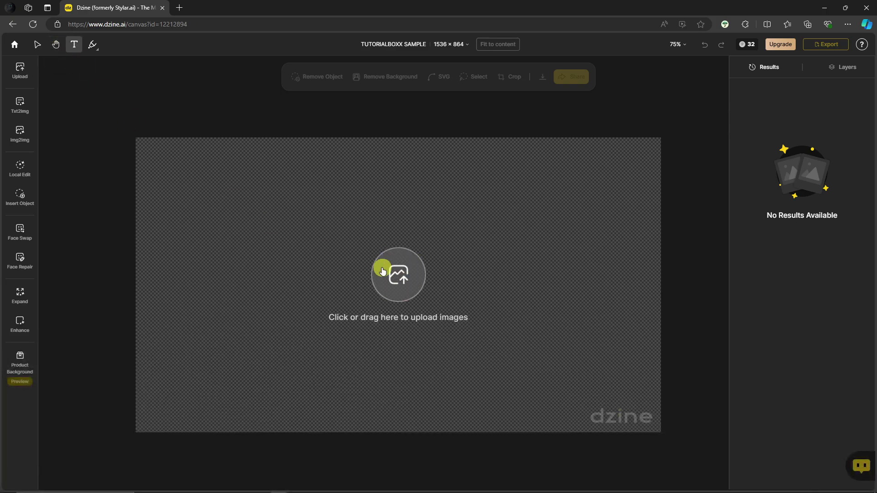
pyautogui.click(94, 50)
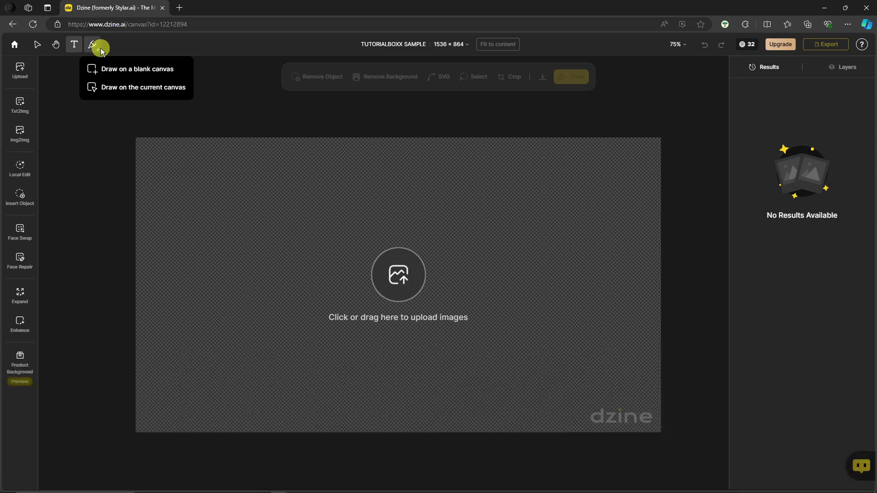
pyautogui.click(90, 174)
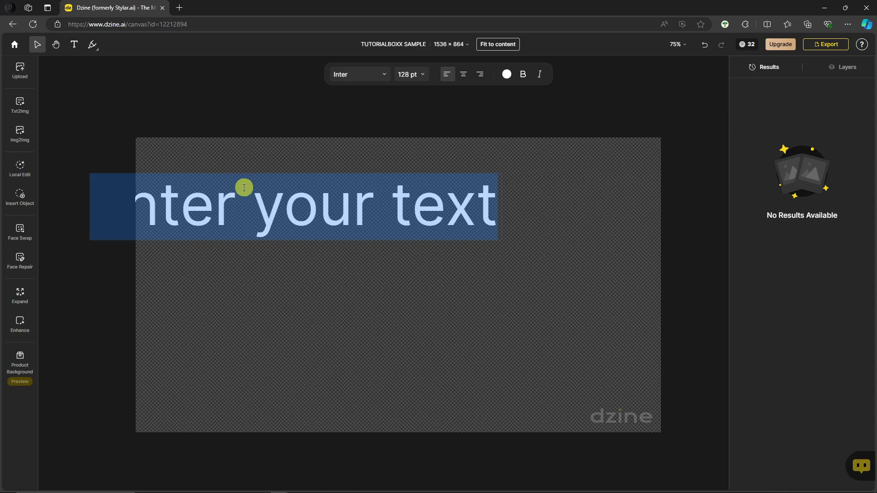
# Step: Delete the placeholder text, discard the empty box, and bring up the Upload file picker
pyautogui.click(218, 183)
pyautogui.click(352, 219)
pyautogui.moveTo(505, 220); pyautogui.dragTo(92, 202)
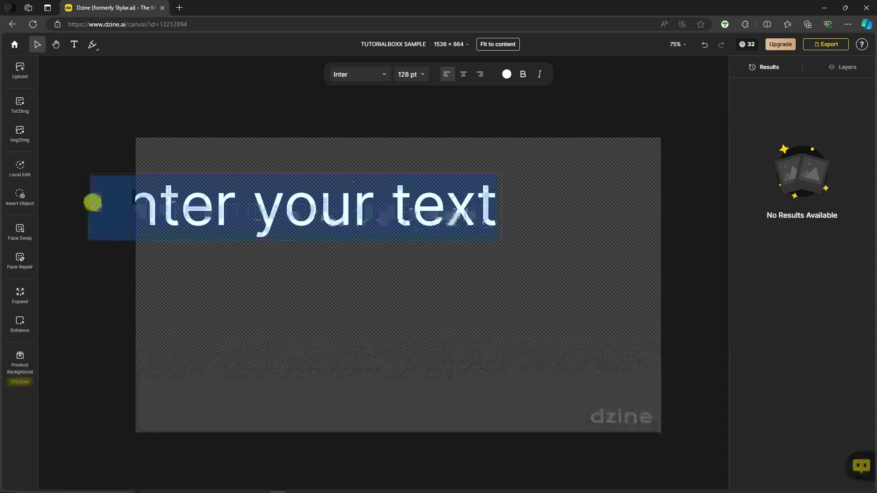
pyautogui.press('BackSpace')
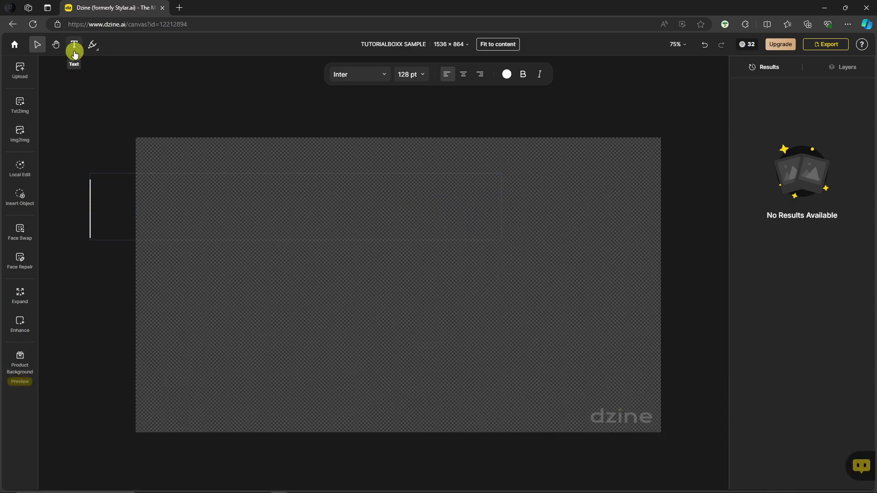
pyautogui.click(233, 173)
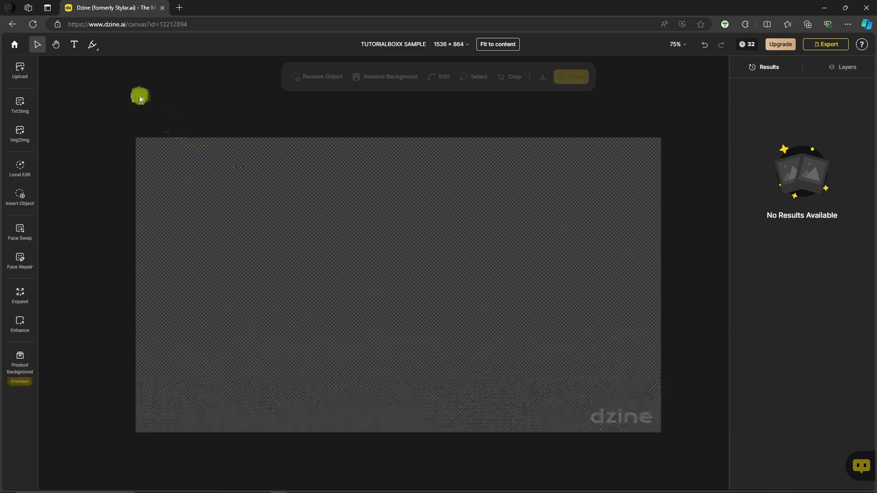
pyautogui.click(20, 65)
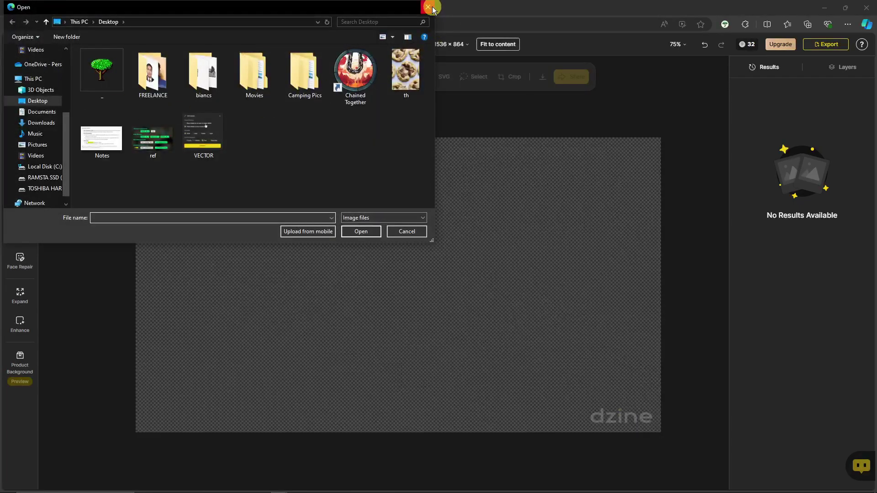
# Step: Cancel the file picker and look at the Txt2Img and Img2Img panels
pyautogui.click(427, 6)
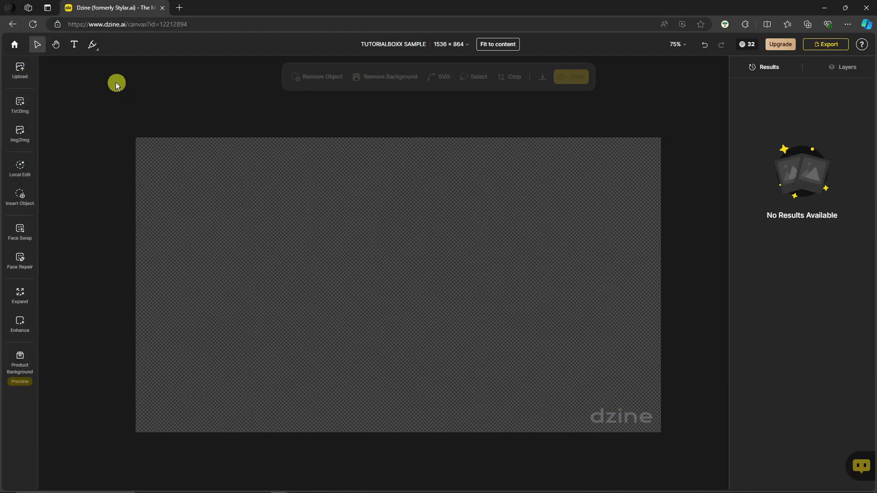
pyautogui.click(25, 106)
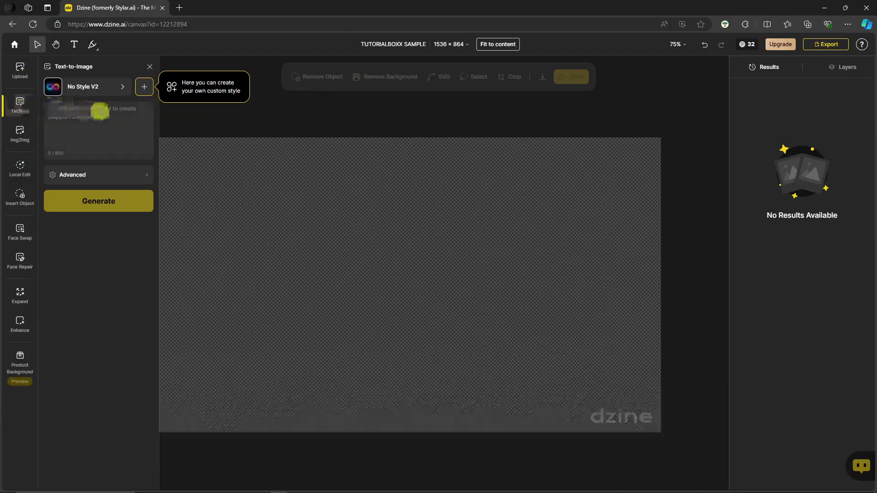
pyautogui.click(98, 113)
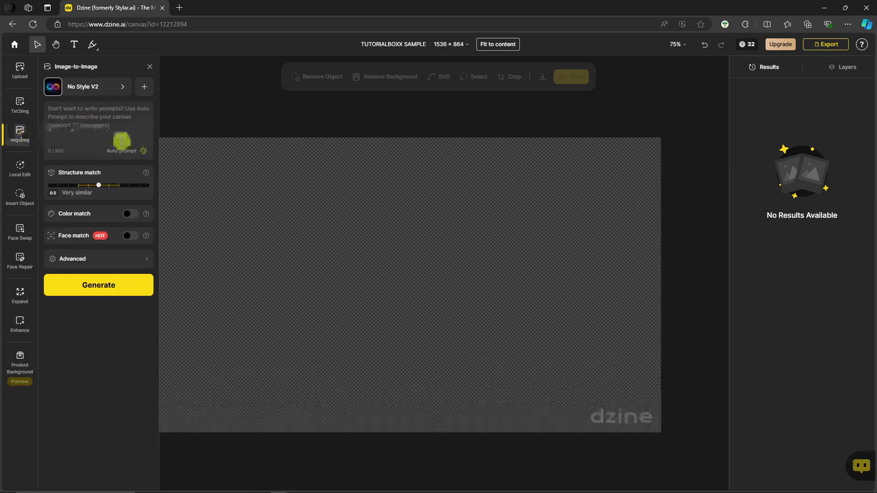
pyautogui.click(114, 110)
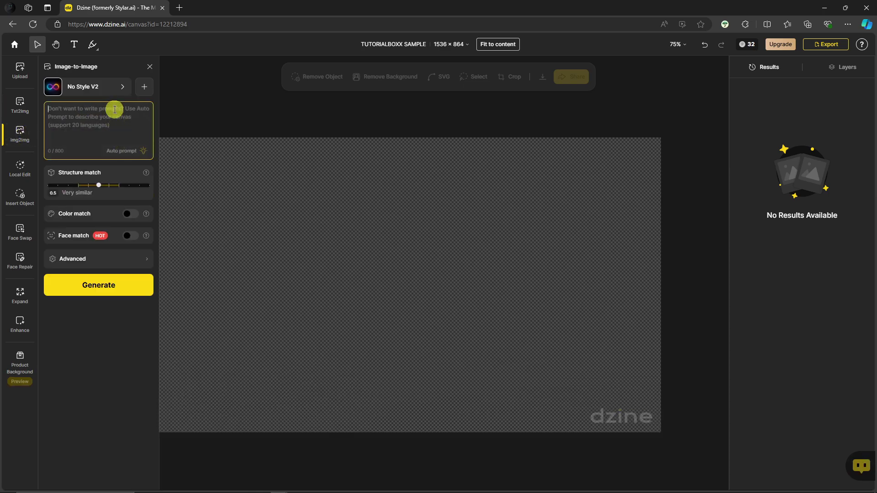
# Step: Browse the Local Edit paint mode, Insert Object, Face Swap and Face Repair tools
pyautogui.click(19, 167)
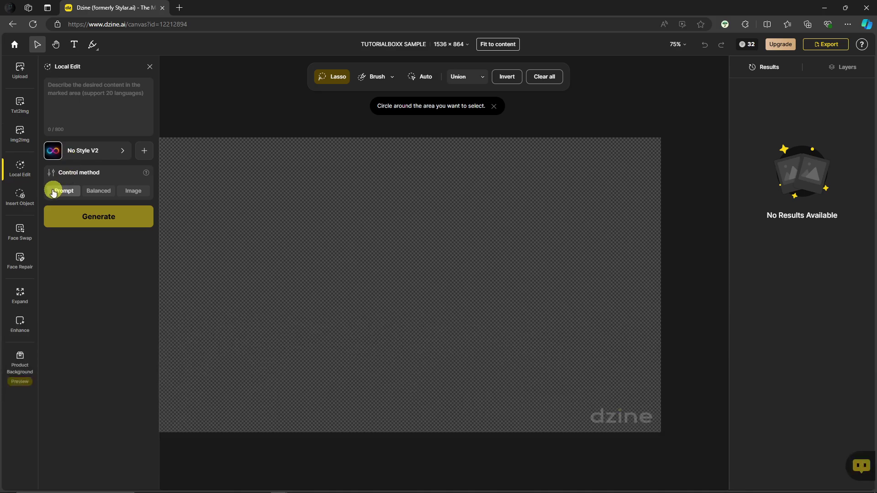
pyautogui.click(391, 81)
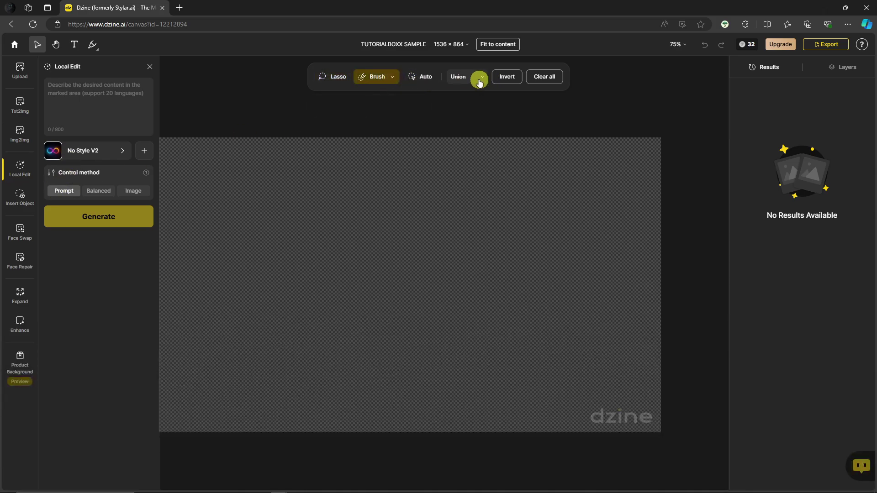
pyautogui.click(16, 204)
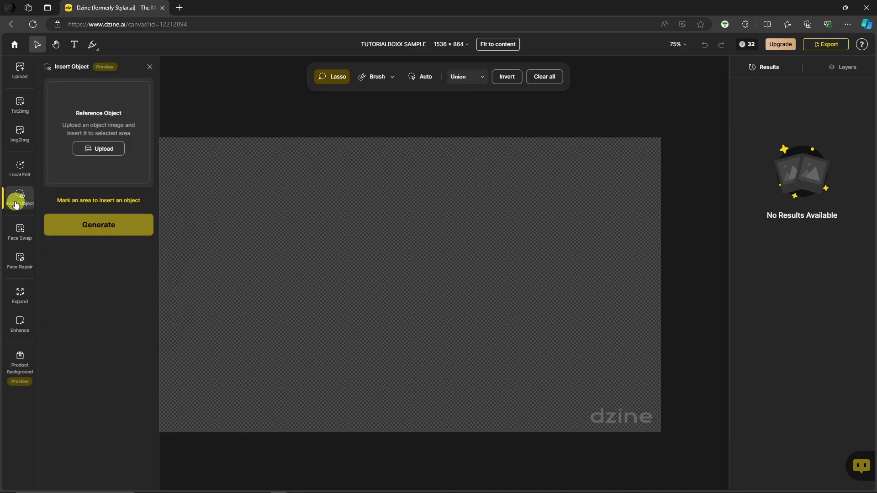
pyautogui.click(21, 228)
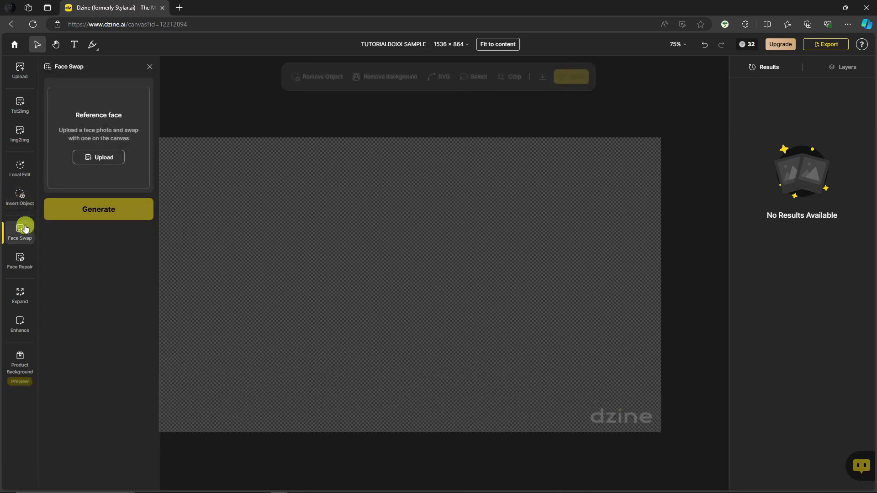
pyautogui.click(21, 260)
pyautogui.click(23, 237)
pyautogui.click(22, 261)
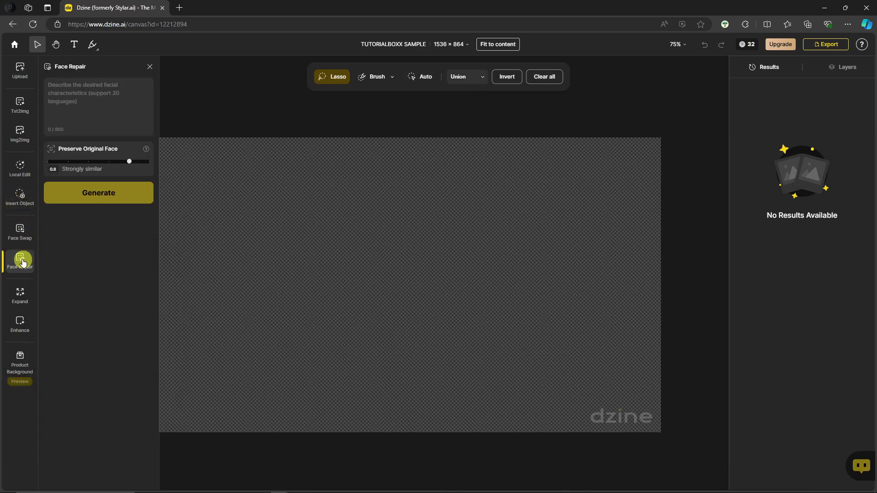
# Step: Pick the American Story style in Text-to-Image and enter the prompt 'A skull logo for bikers'
pyautogui.click(20, 106)
pyautogui.click(114, 91)
pyautogui.scroll(-2, 534, 335)
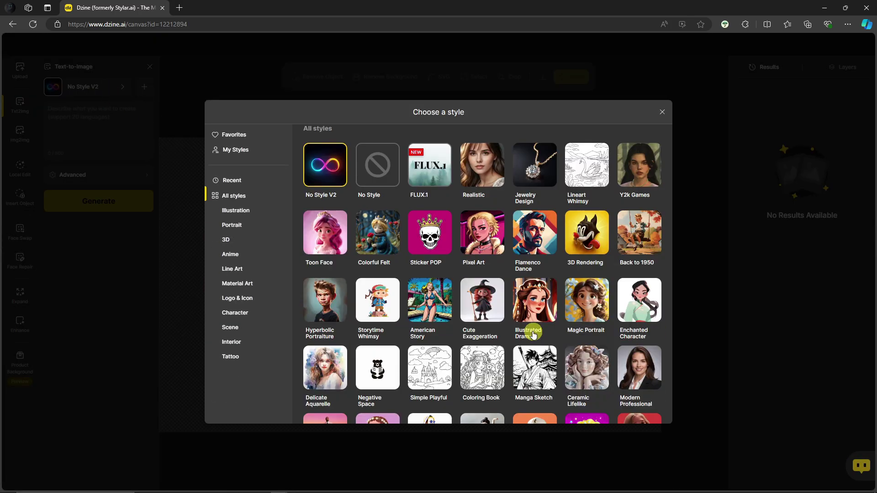
pyautogui.scroll(-1, 470, 329)
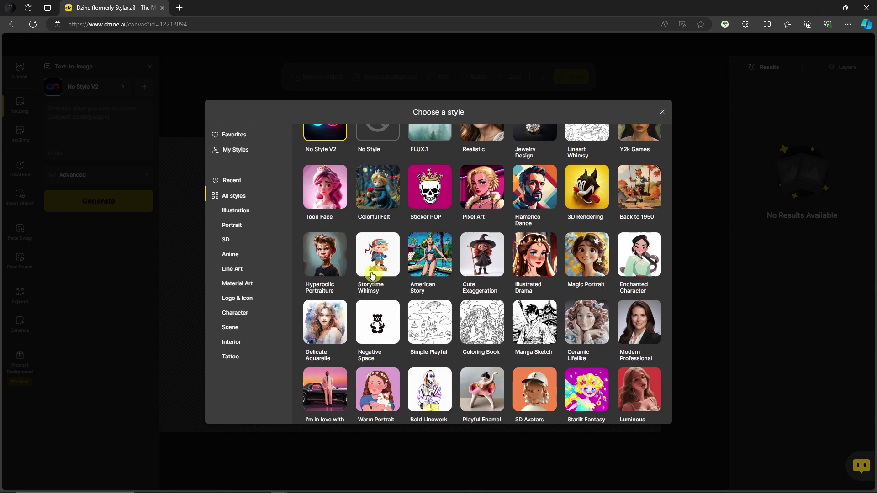
pyautogui.click(439, 255)
pyautogui.click(115, 117)
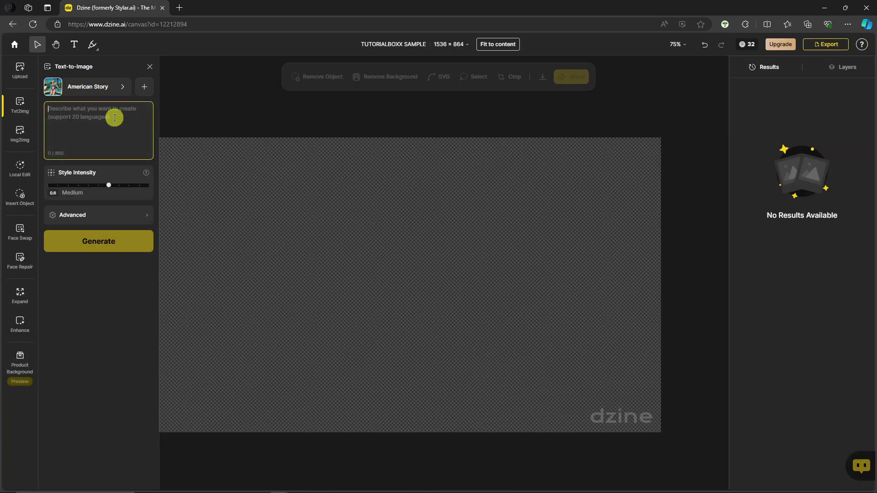
pyautogui.write('A skull logo for bikers')
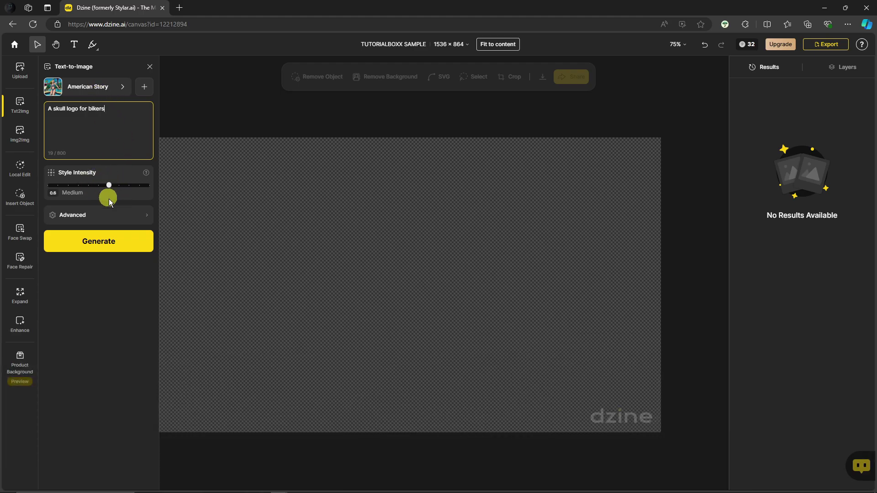
# Step: Generate the skull logo with default advanced settings and dismiss the upgrade offer
pyautogui.click(115, 213)
pyautogui.click(224, 125)
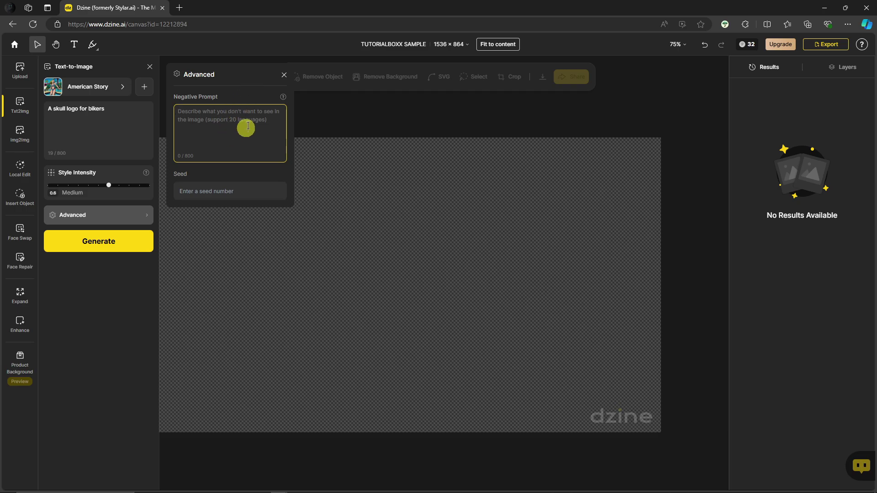
pyautogui.click(278, 81)
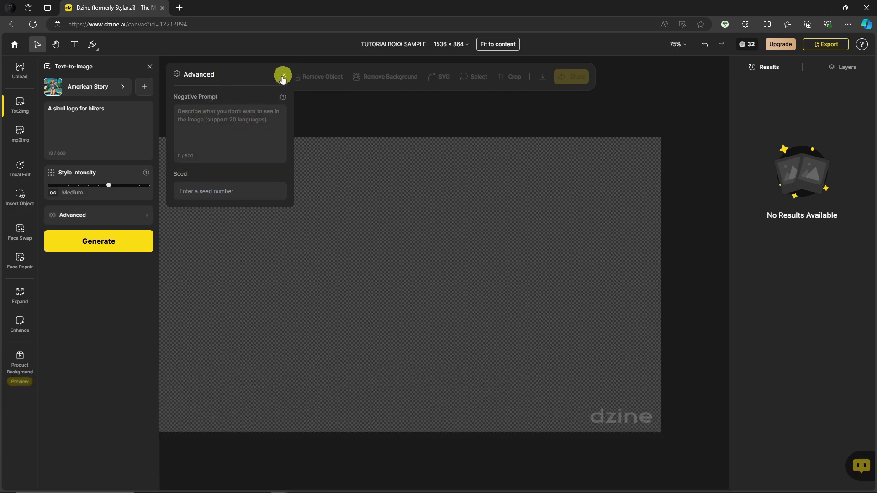
pyautogui.click(96, 241)
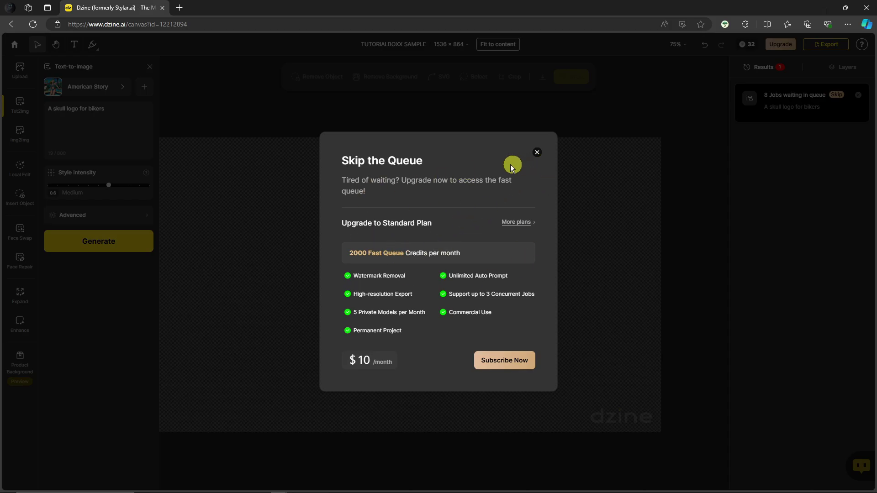
pyautogui.click(537, 151)
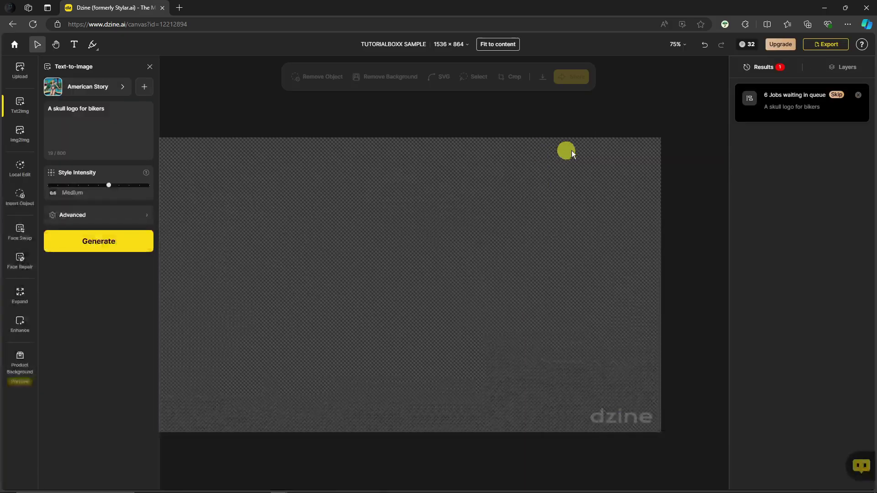
# Step: Pan the canvas slightly and check the Layers and Results lists
pyautogui.click(56, 44)
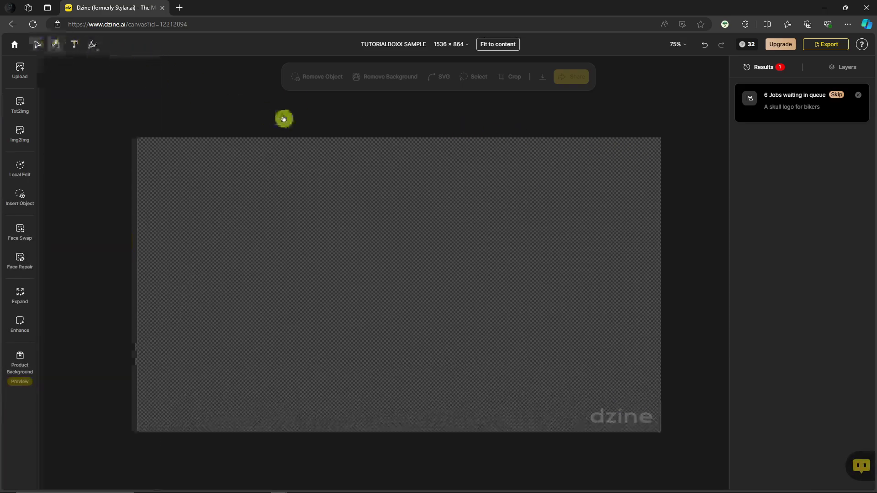
pyautogui.moveTo(310, 108); pyautogui.dragTo(288, 100)
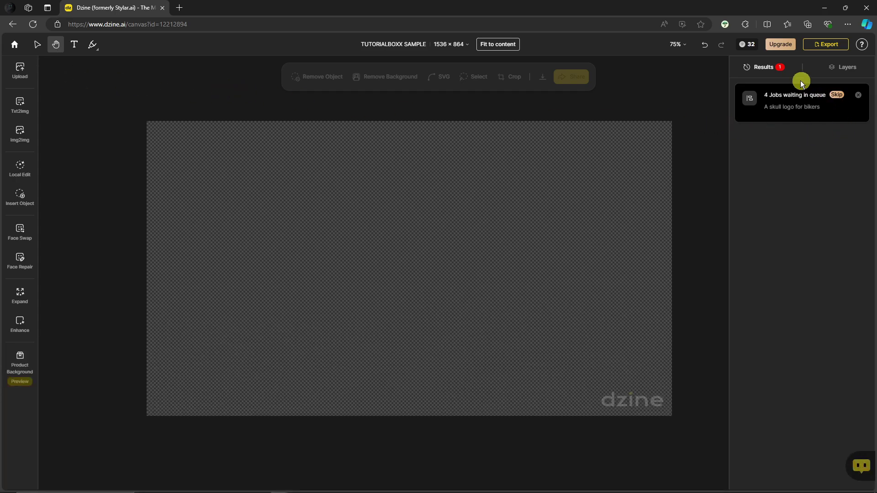
pyautogui.click(832, 67)
pyautogui.click(779, 68)
pyautogui.click(783, 68)
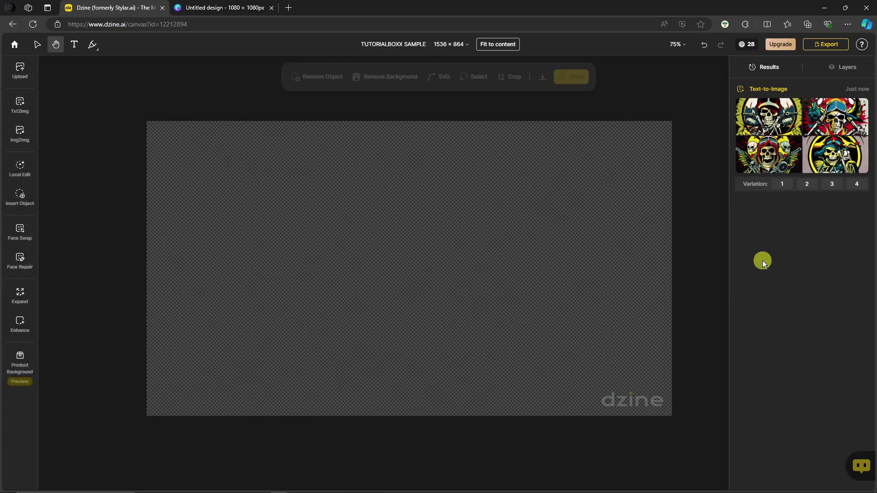
# Step: Preview the generated logos and place the bottom-left goggled-skull design on the canvas
pyautogui.click(772, 115)
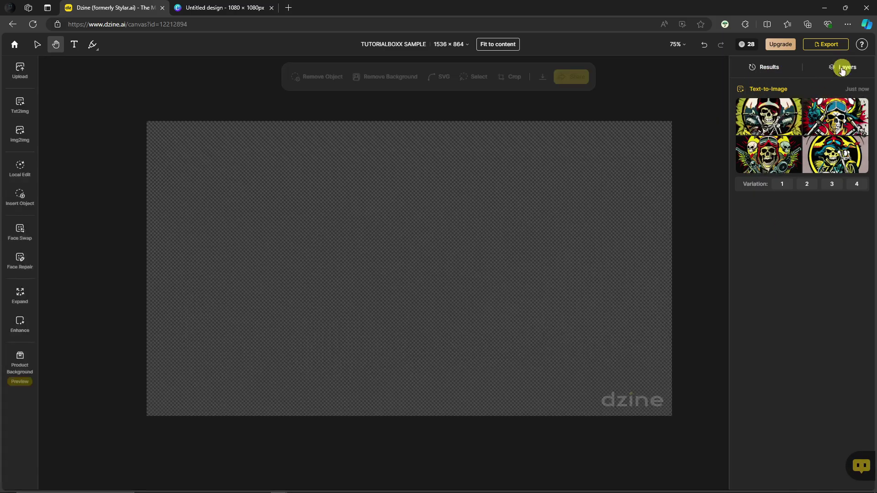
pyautogui.click(843, 67)
pyautogui.click(780, 67)
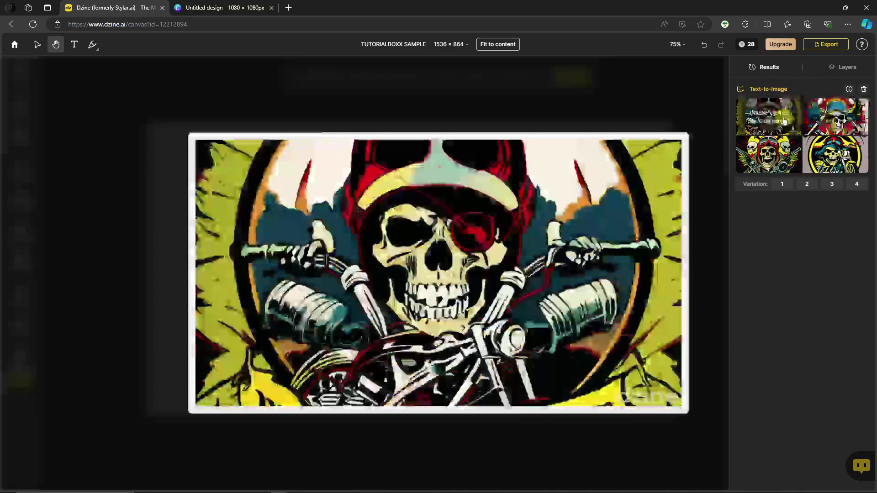
pyautogui.moveTo(783, 153)
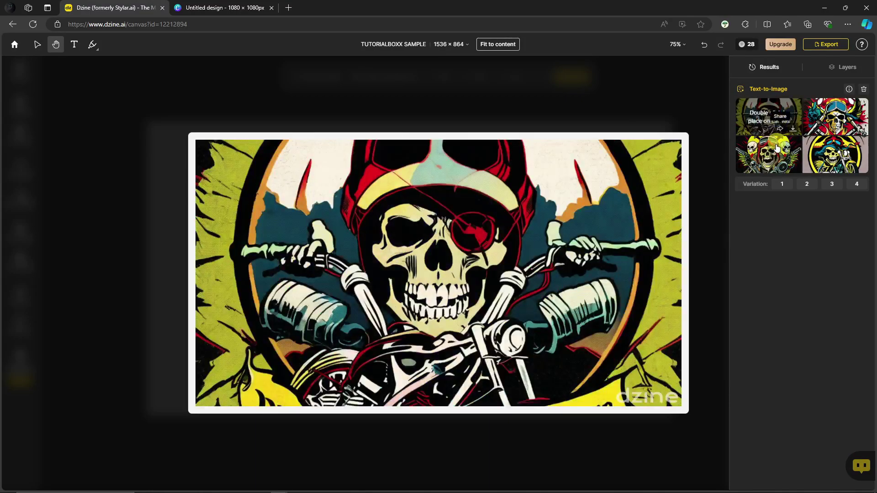
pyautogui.doubleClick(753, 154)
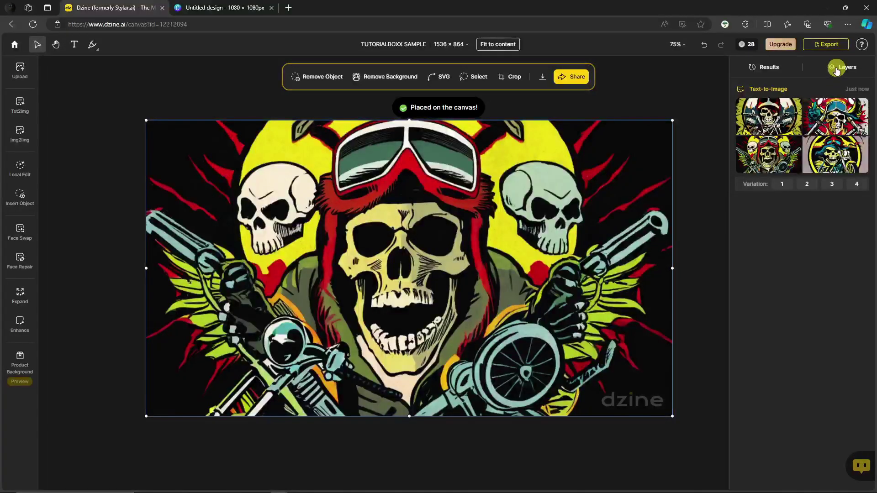
# Step: Move the text layer to the top, position it over the goggles, and type 'TUTORIALBOXX'
pyautogui.click(840, 68)
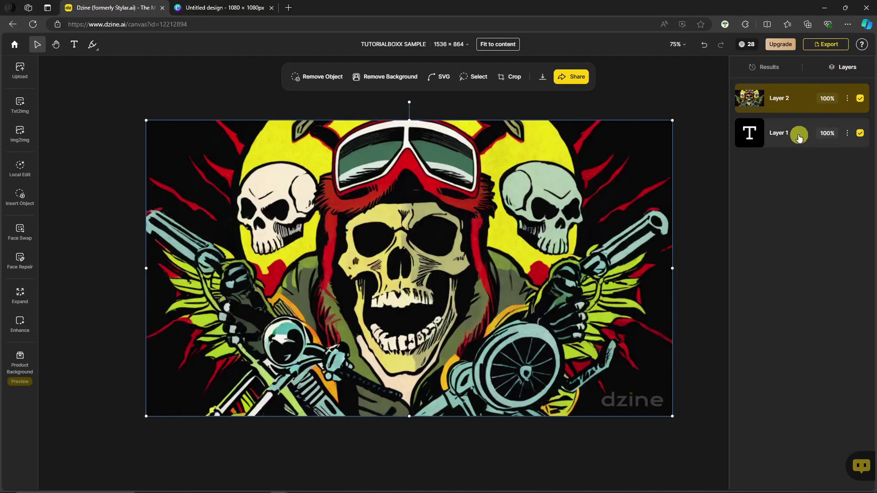
pyautogui.moveTo(799, 137); pyautogui.dragTo(801, 97)
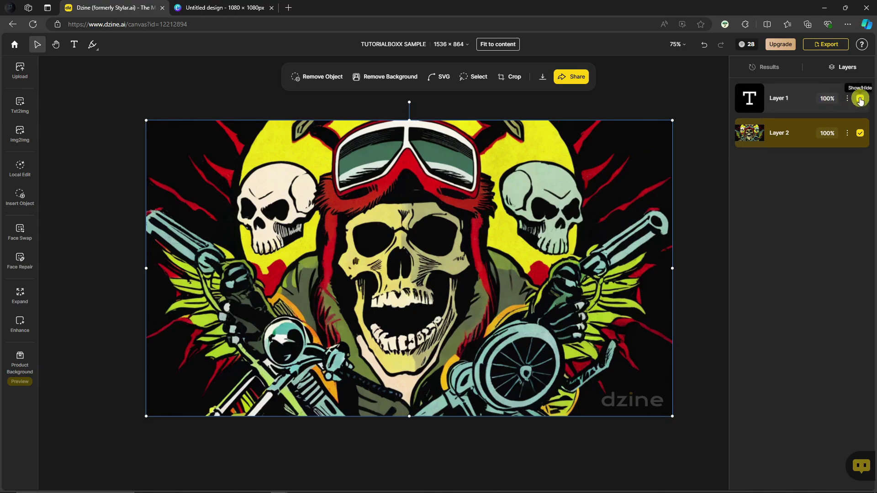
pyautogui.click(801, 99)
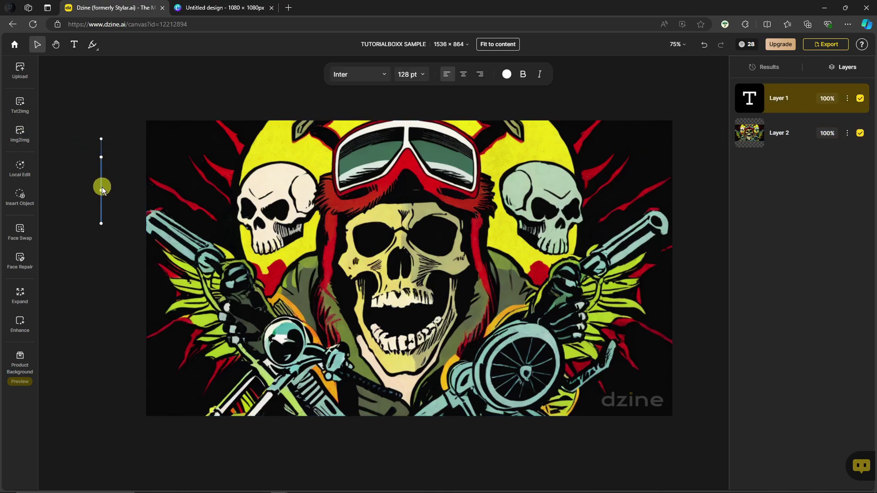
pyautogui.moveTo(107, 185); pyautogui.dragTo(444, 206)
pyautogui.doubleClick(444, 206)
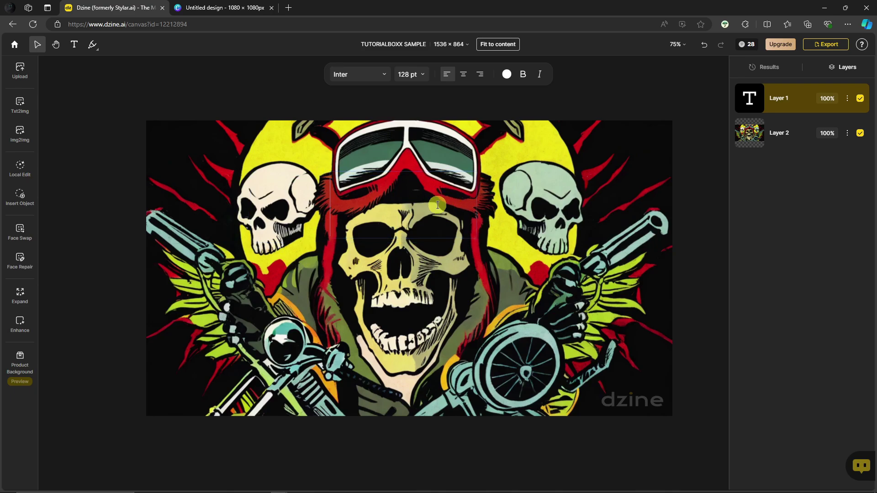
pyautogui.write('TUTORIALBO')
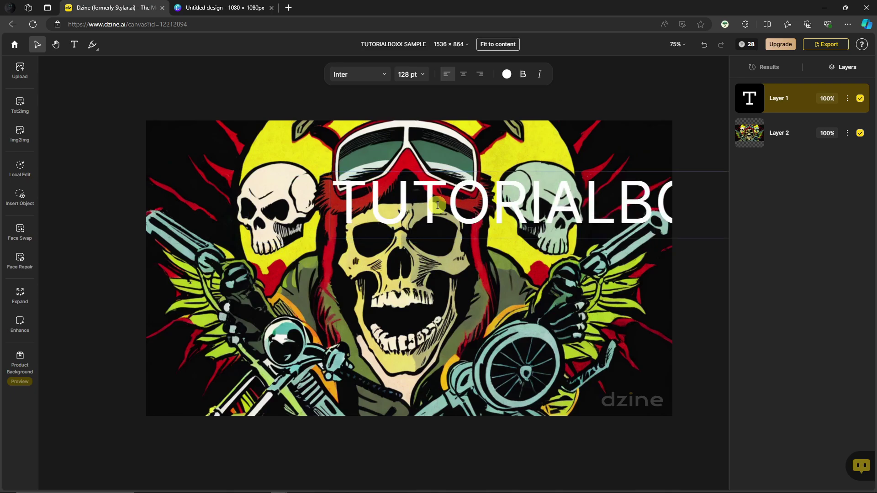
pyautogui.write('XX')
# Step: Make the TUTORIALBOXX caption 60 pt and blue, and move it to the lower left
pyautogui.click(422, 74)
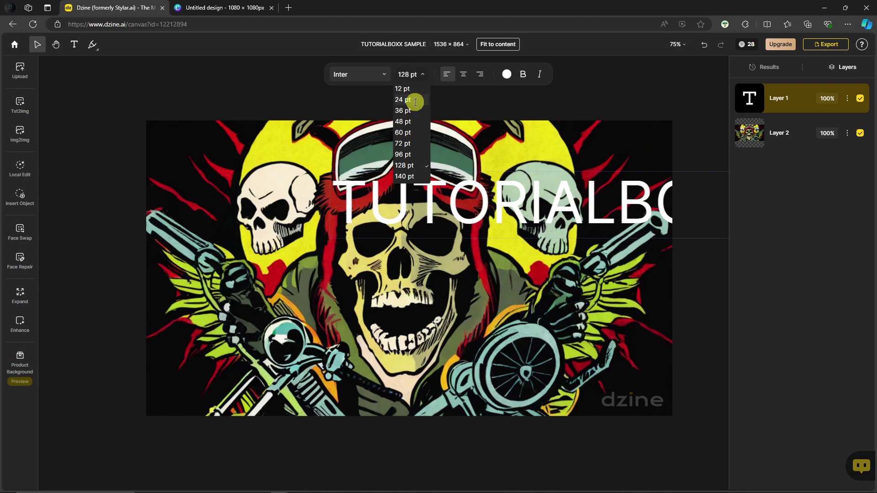
pyautogui.click(415, 101)
pyautogui.click(412, 74)
pyautogui.click(411, 128)
pyautogui.click(505, 74)
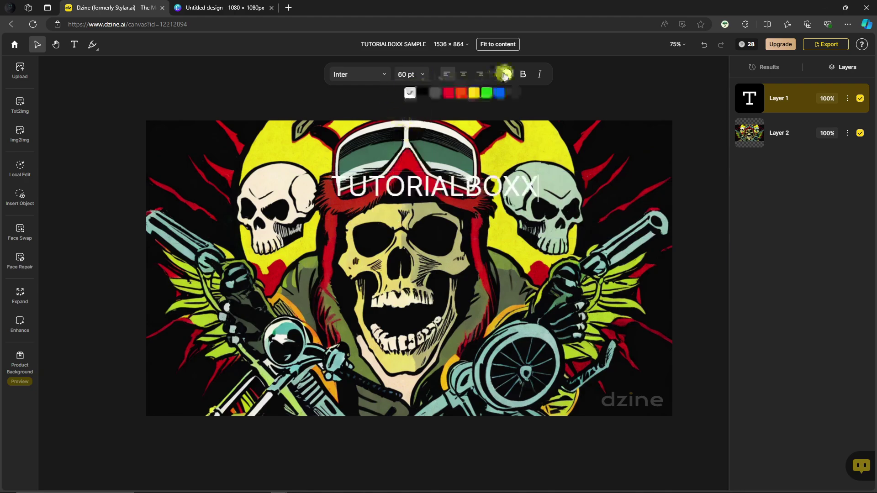
pyautogui.click(423, 92)
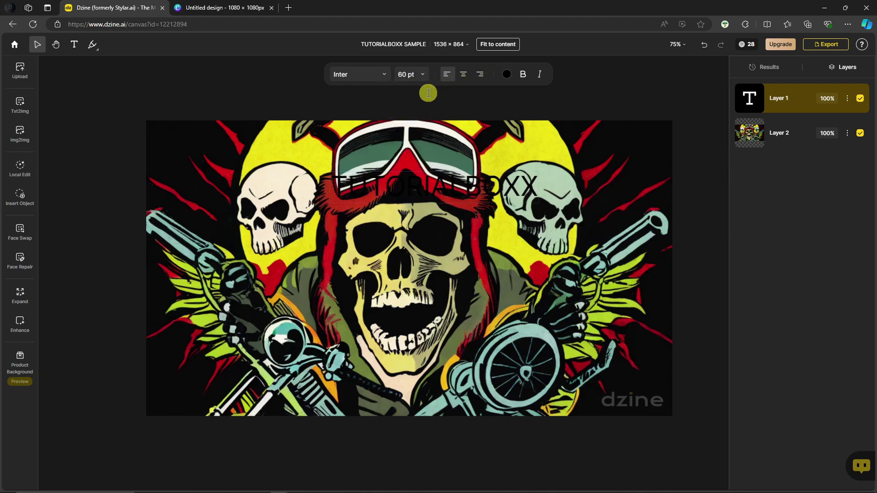
pyautogui.click(511, 76)
pyautogui.click(503, 92)
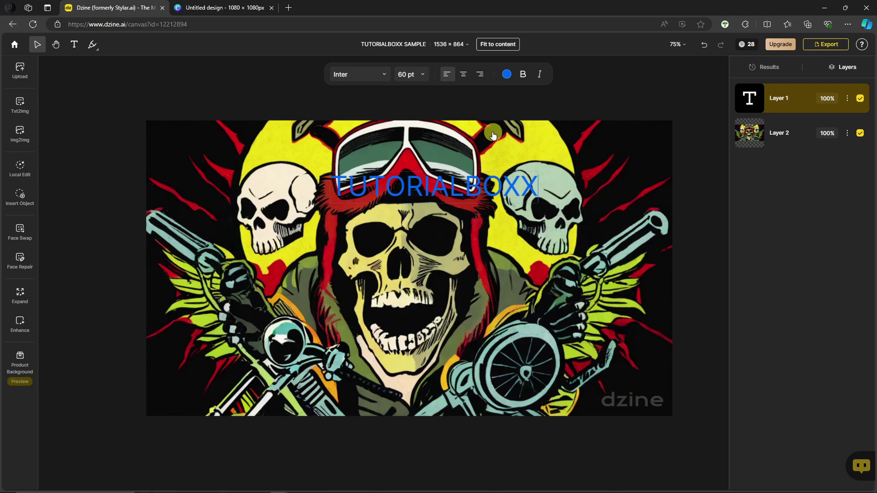
pyautogui.moveTo(482, 171); pyautogui.dragTo(311, 373)
pyautogui.click(475, 183)
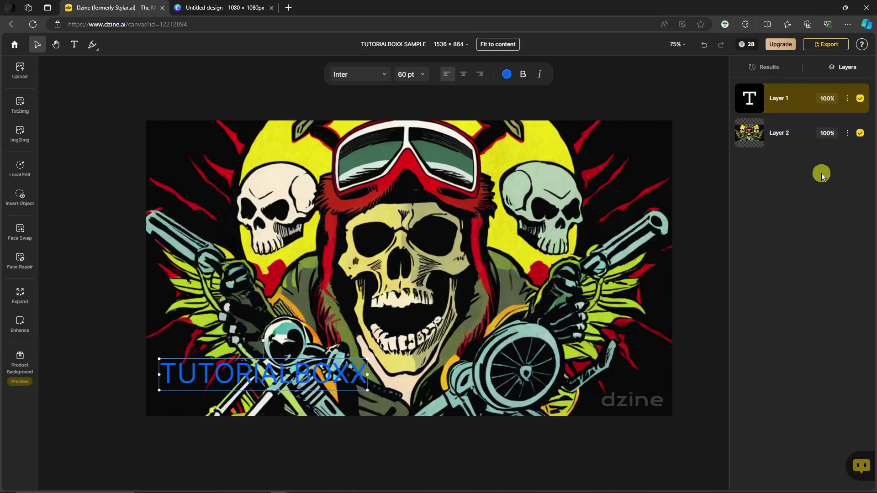
# Step: Hide the TUTORIALBOXX layer, move the skull image layer above it, and select the image
pyautogui.click(862, 134)
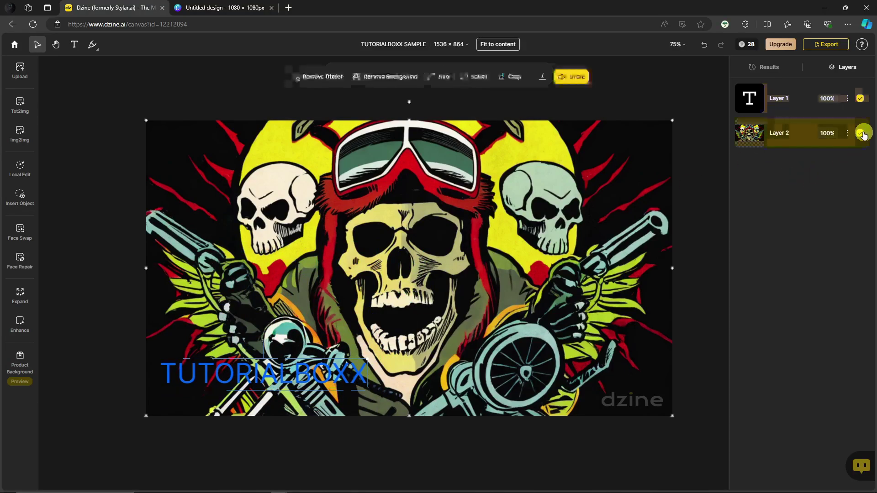
pyautogui.click(860, 98)
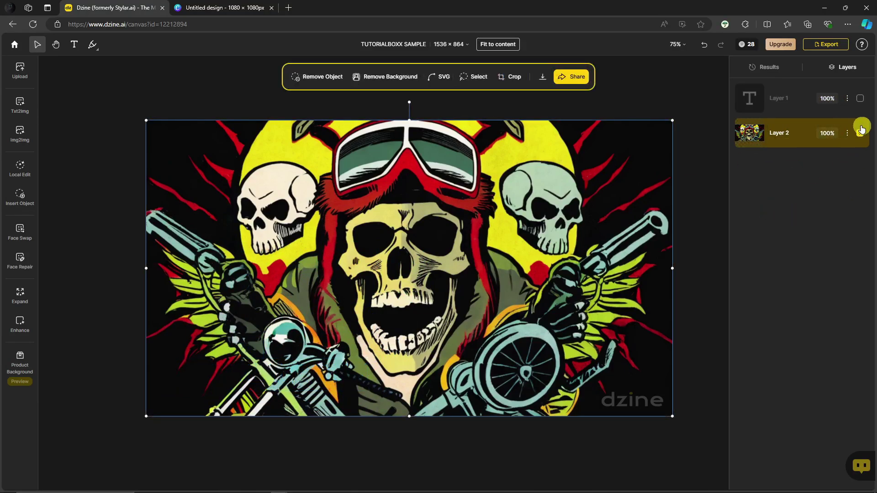
pyautogui.moveTo(807, 133); pyautogui.dragTo(806, 95)
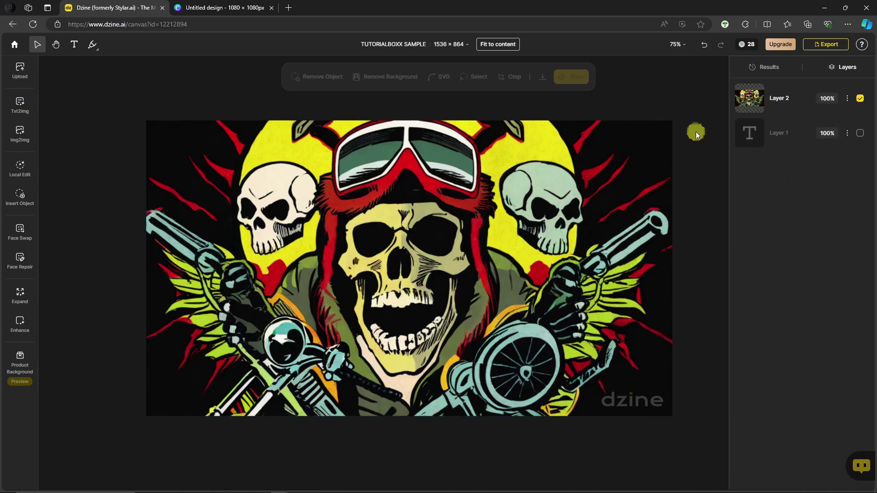
pyautogui.click(548, 208)
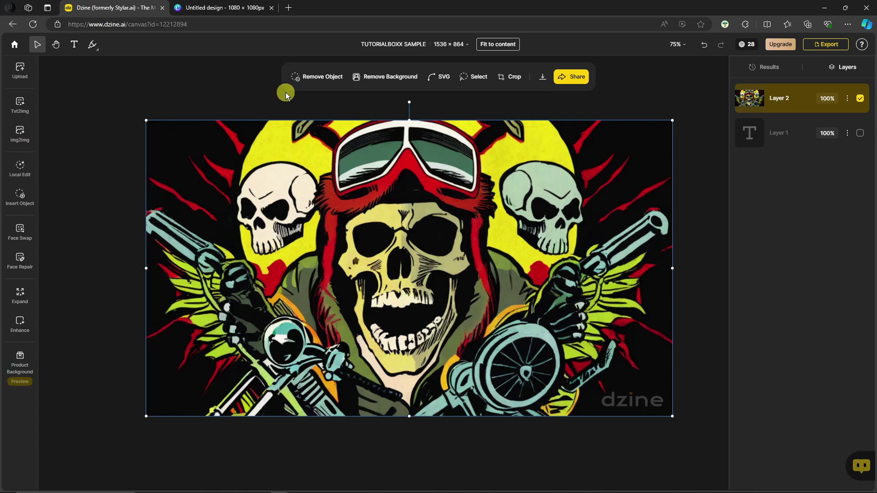
# Step: Lasso the small left skull with Remove Object, submit the removal, and show the results list
pyautogui.click(323, 77)
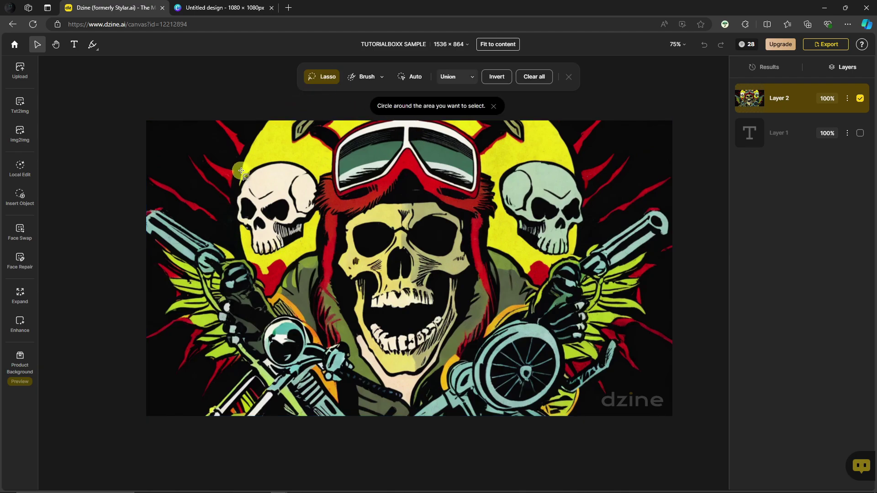
pyautogui.moveTo(281, 219)
pyautogui.mouseDown()
pyautogui.moveTo(261, 201)
pyautogui.moveTo(315, 189)
pyautogui.moveTo(273, 250)
pyautogui.moveTo(265, 171)
pyautogui.moveTo(301, 165)
pyautogui.moveTo(320, 176)
pyautogui.mouseUp()
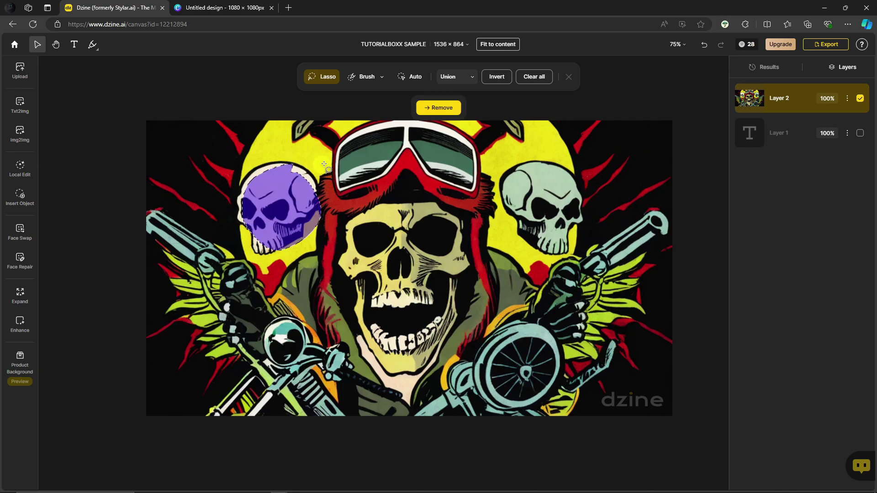
pyautogui.click(447, 107)
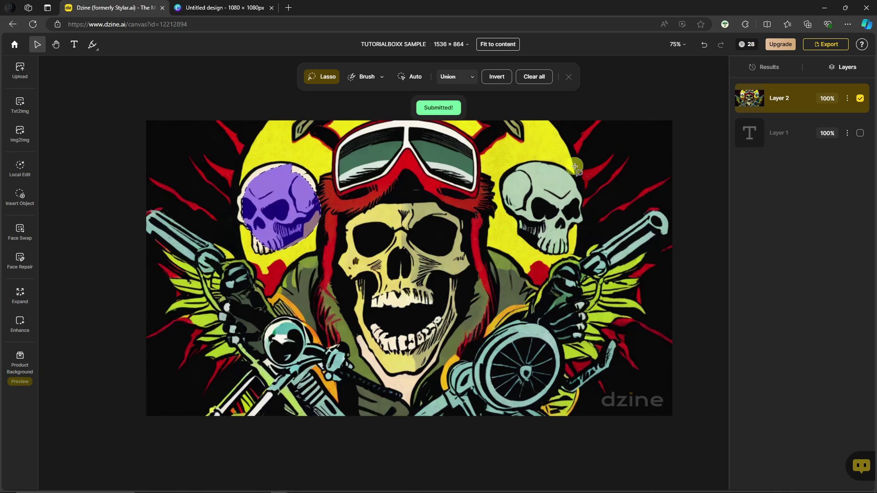
pyautogui.click(769, 67)
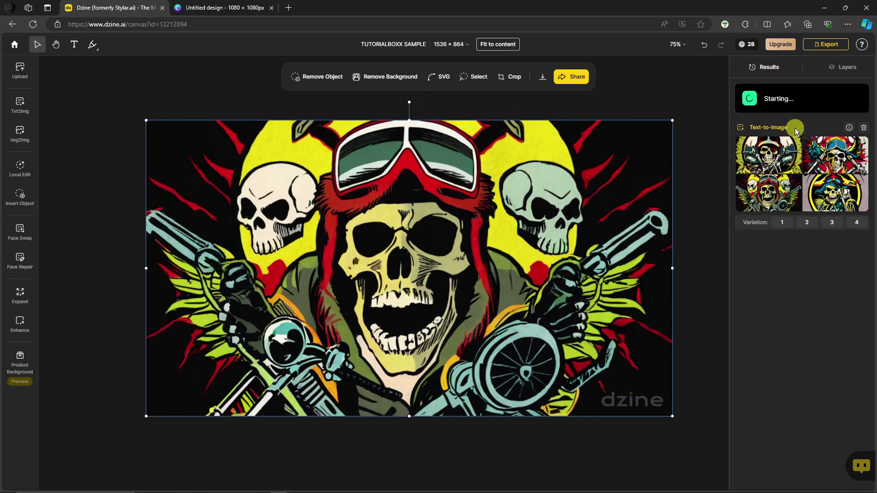
# Step: Remove the dark background from the skull artwork and preview the finished Remove Object variations
pyautogui.click(384, 78)
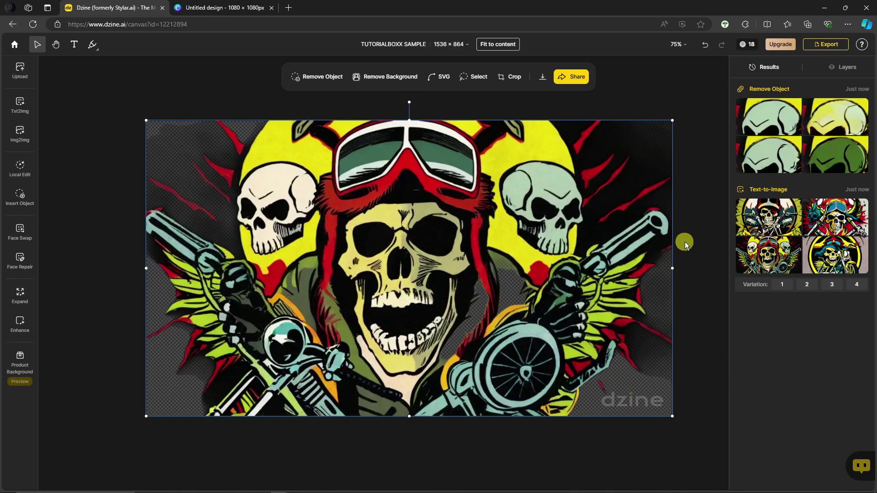
pyautogui.moveTo(781, 259)
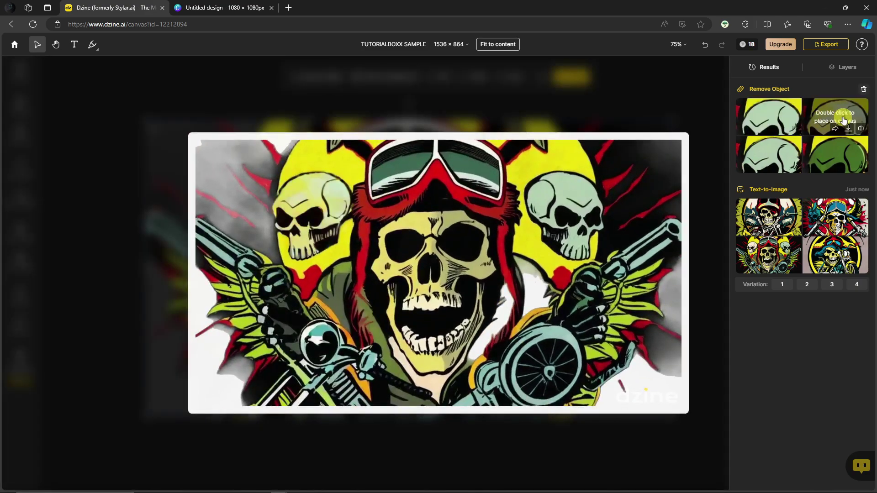
pyautogui.moveTo(844, 161)
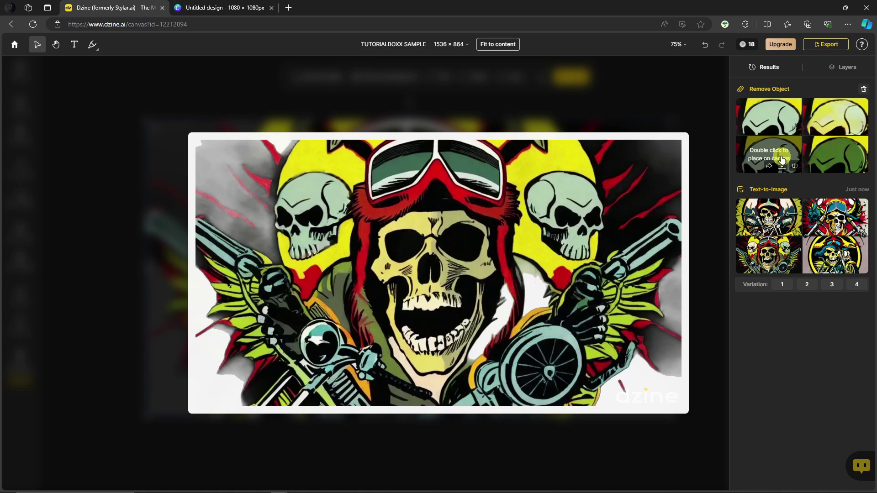
# Step: Place two of the Remove Object result thumbnails onto the canvas
pyautogui.doubleClick(841, 115)
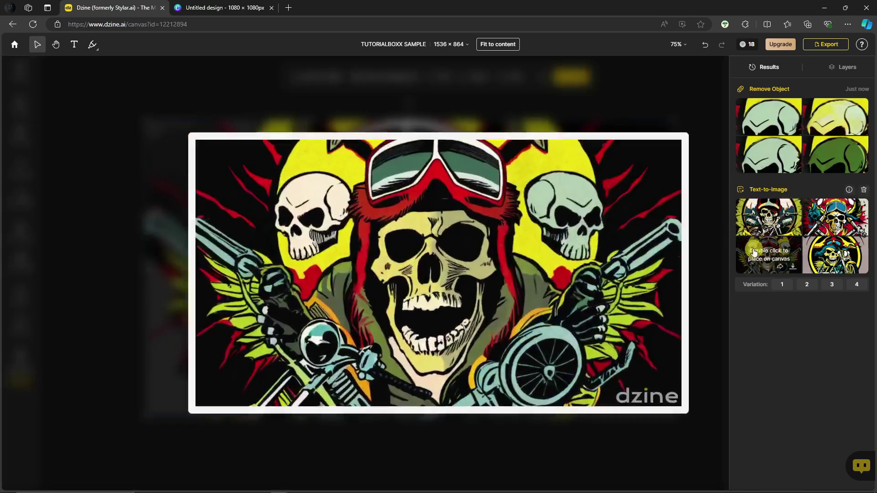
pyautogui.doubleClick(758, 256)
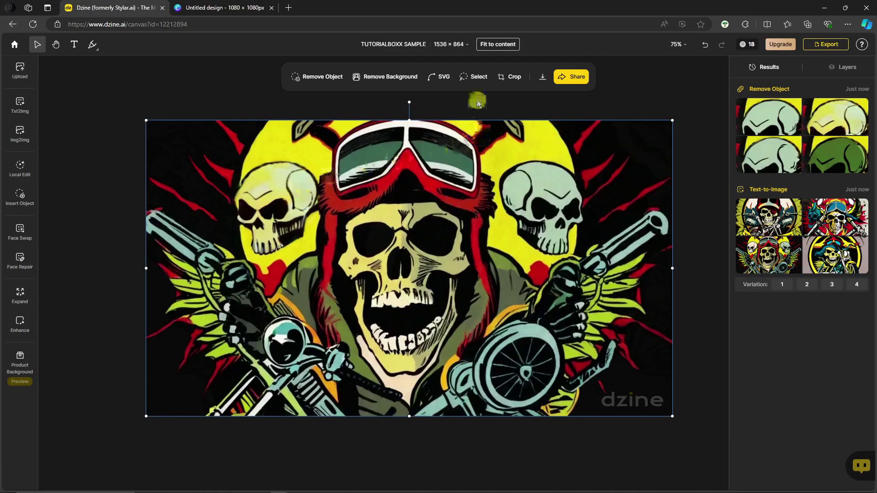
# Step: Lasso the small right skull, then clear that selection and exit selection mode
pyautogui.click(476, 77)
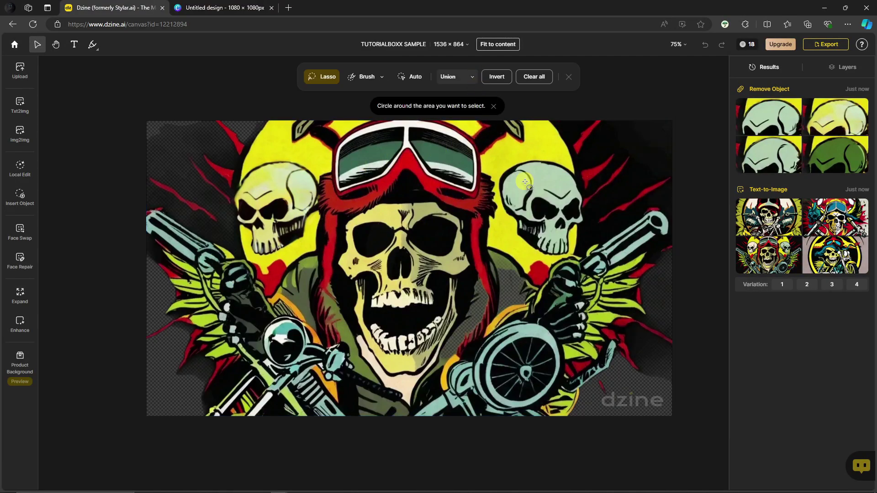
pyautogui.moveTo(513, 172)
pyautogui.mouseDown()
pyautogui.moveTo(567, 181)
pyautogui.moveTo(580, 229)
pyautogui.moveTo(525, 247)
pyautogui.moveTo(505, 174)
pyautogui.moveTo(547, 172)
pyautogui.mouseUp()
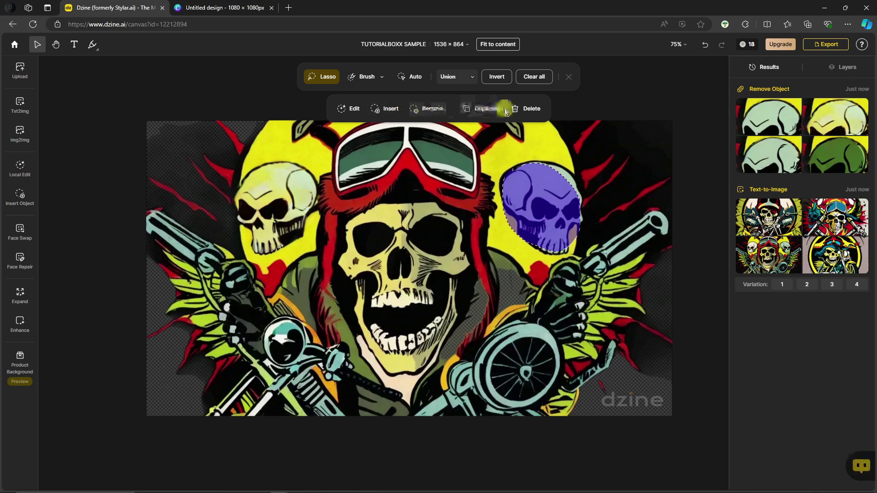
pyautogui.click(532, 109)
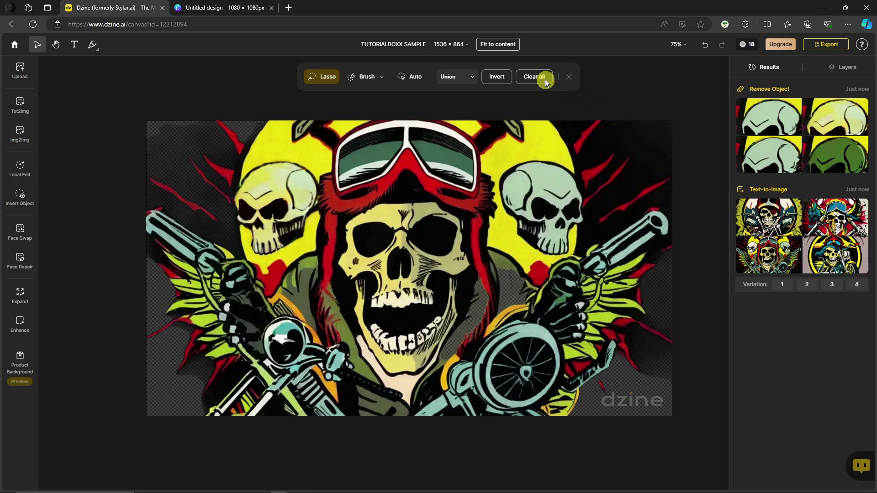
pyautogui.click(568, 77)
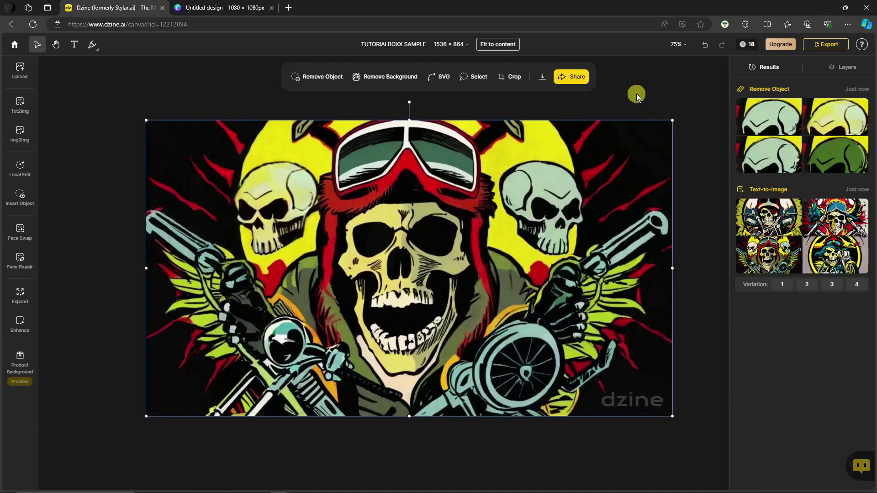
# Step: Crop a strip off the right side of the skull biker image
pyautogui.click(512, 81)
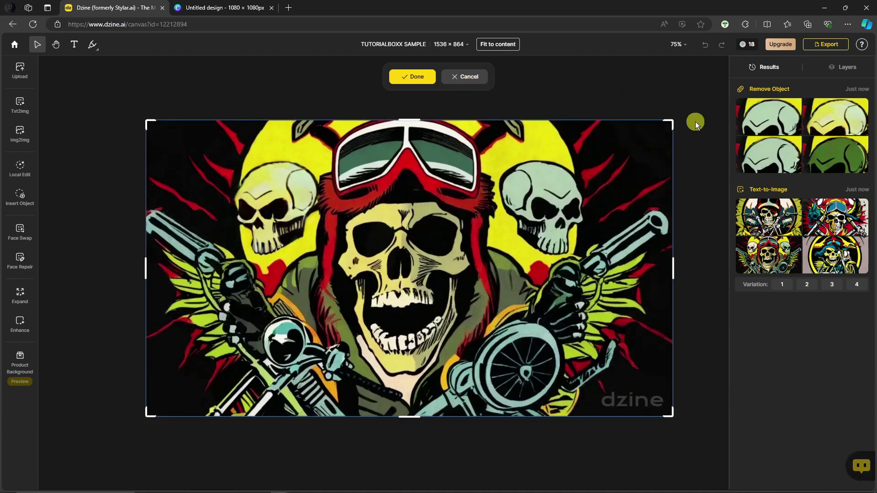
pyautogui.moveTo(671, 119); pyautogui.dragTo(598, 119)
pyautogui.click(414, 76)
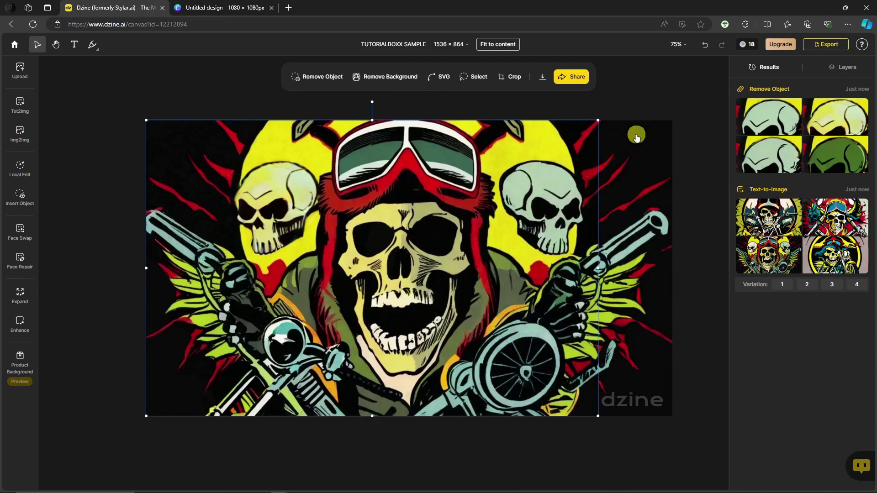
# Step: Reselect the cropped image and shift it rightward on the canvas
pyautogui.click(447, 105)
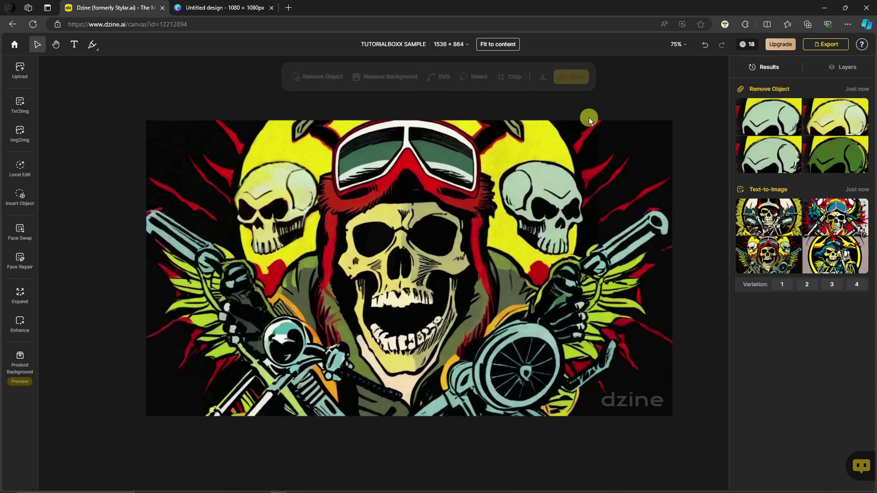
pyautogui.click(444, 150)
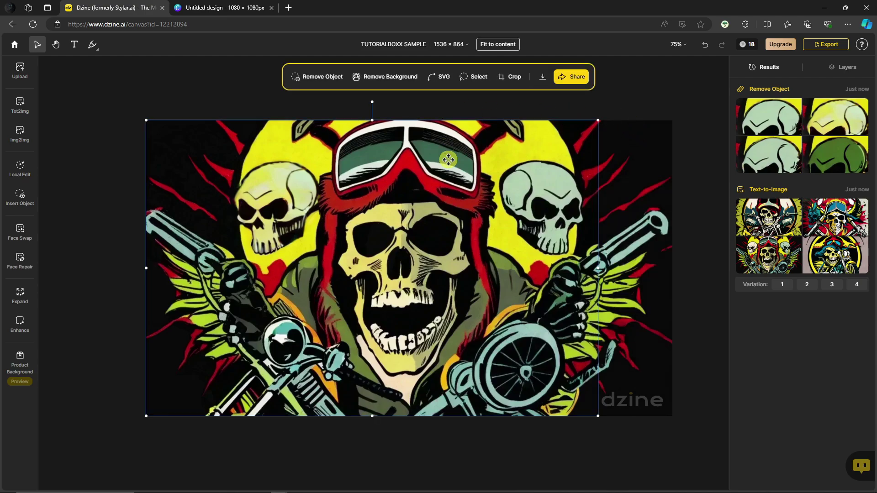
pyautogui.moveTo(466, 161); pyautogui.dragTo(507, 164)
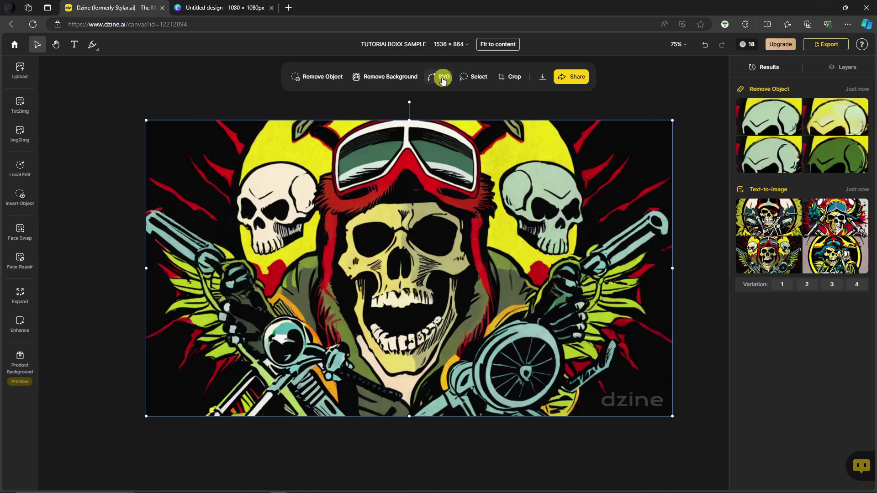
pyautogui.click(696, 91)
pyautogui.click(325, 242)
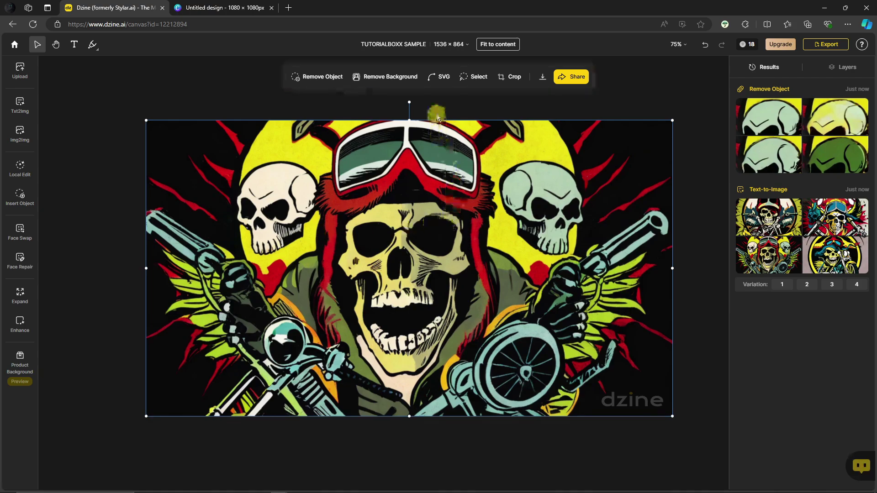
pyautogui.click(437, 78)
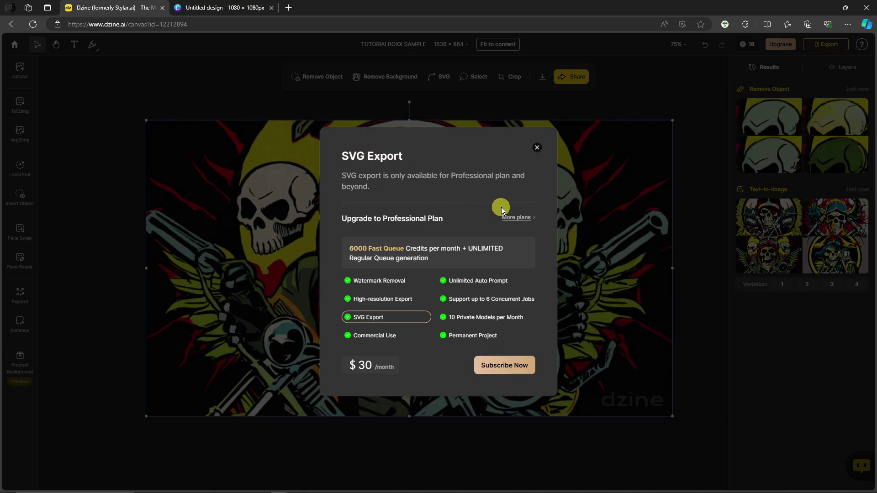
pyautogui.click(537, 147)
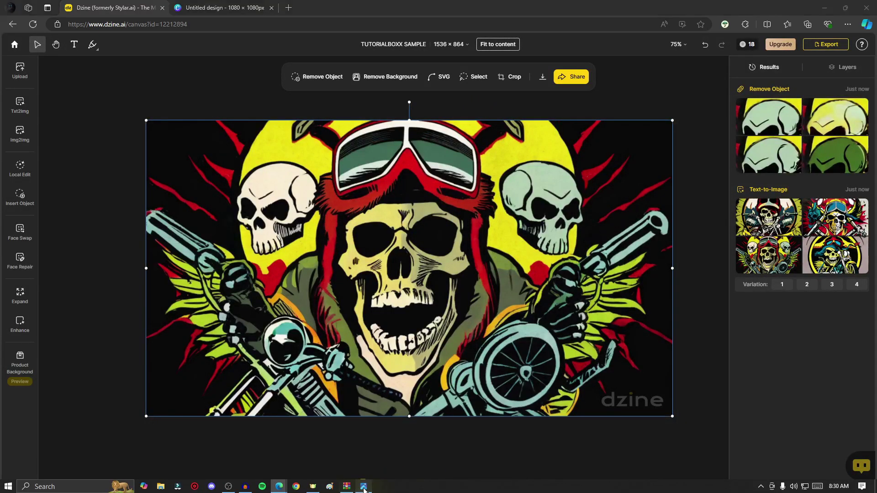
# Step: Bring up VECTOR.jpg in Photos and move its window to the right of the Dzine canvas
pyautogui.click(364, 486)
pyautogui.moveTo(522, 100); pyautogui.dragTo(720, 147)
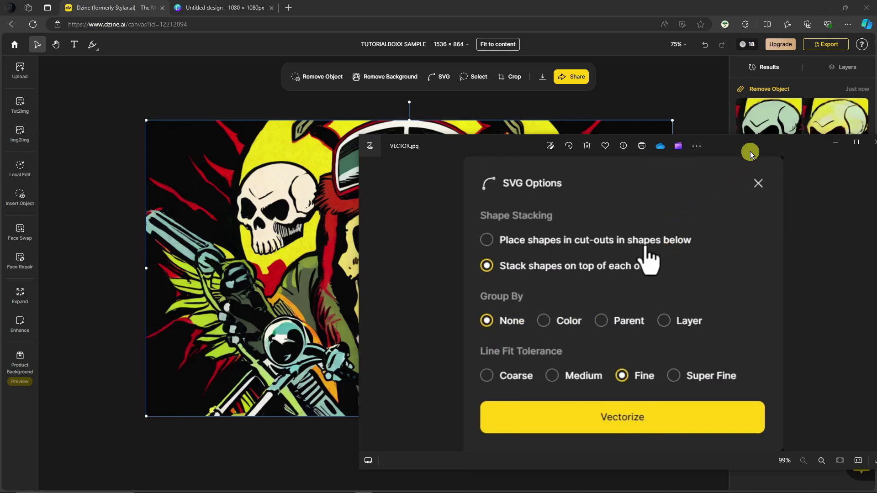
# Step: Minimise the SVG options screenshot, then open and dismiss the skull image's Share prompt
pyautogui.click(771, 145)
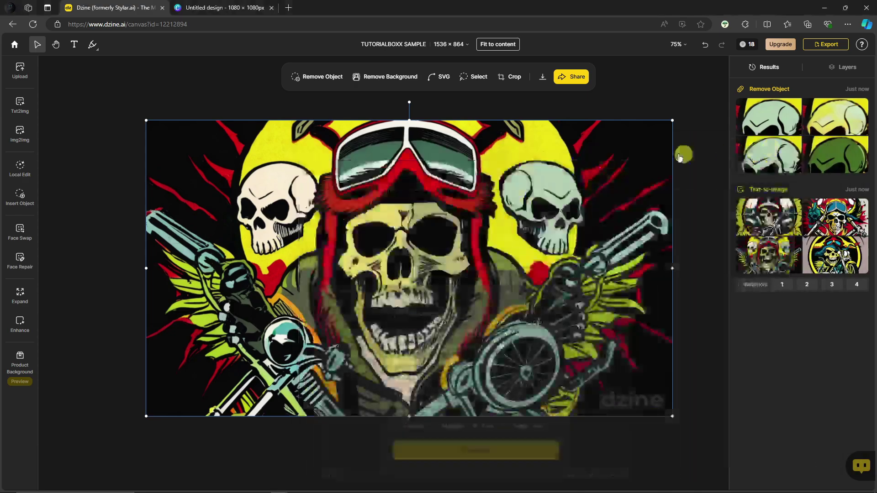
pyautogui.click(678, 79)
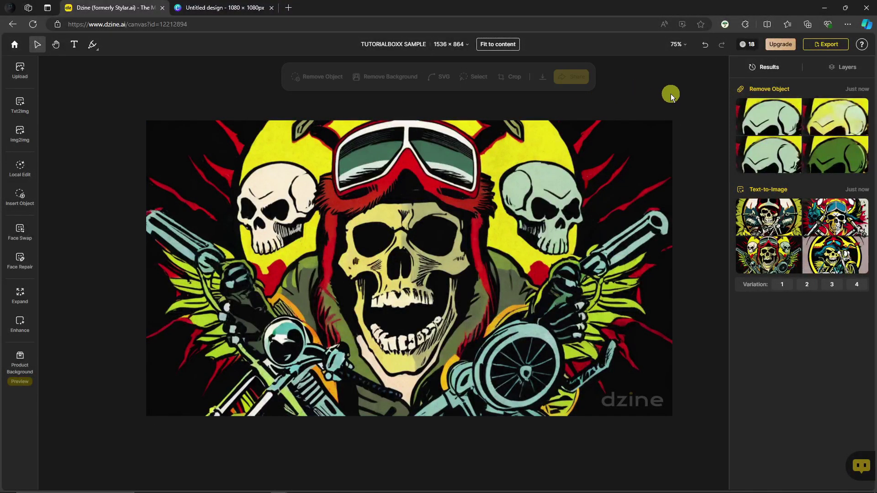
pyautogui.click(543, 137)
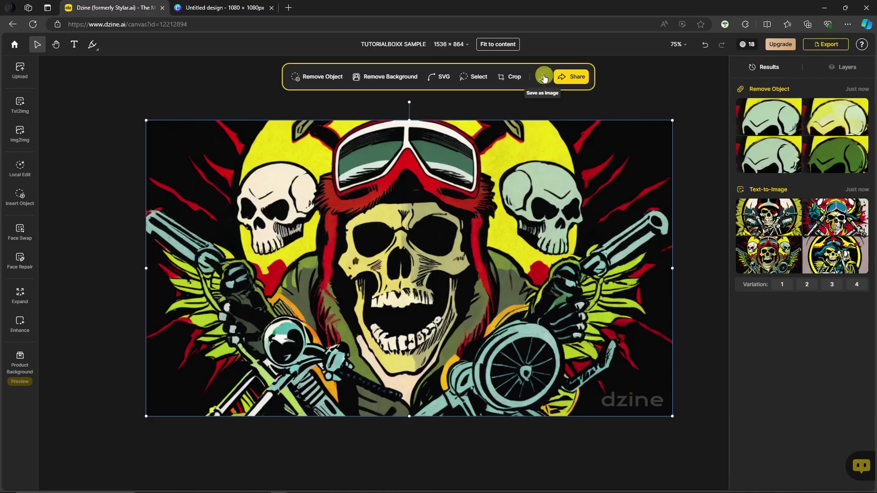
pyautogui.click(566, 77)
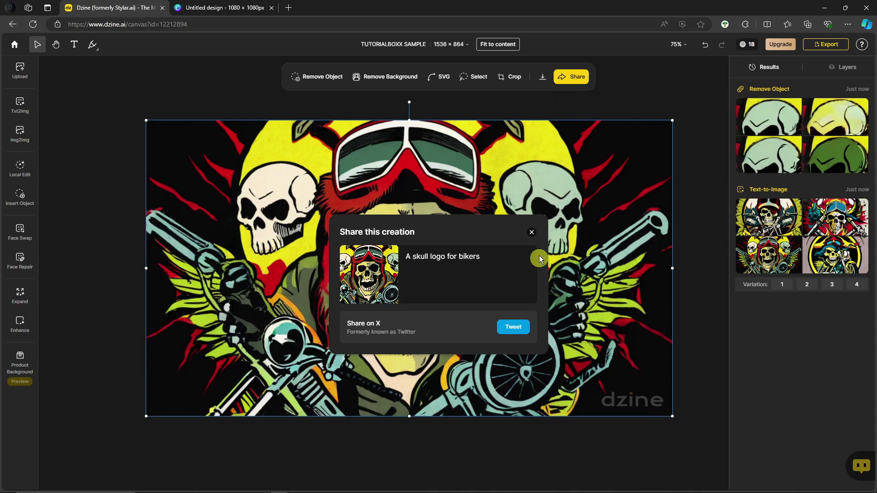
pyautogui.click(532, 232)
pyautogui.click(655, 81)
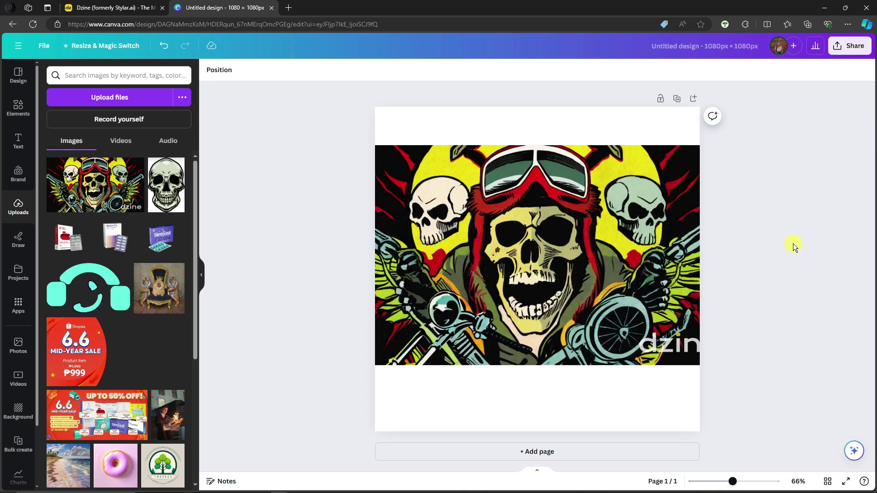
# Step: Drag the skull biker image around the page, settling it slightly higher near the left edge
pyautogui.moveTo(600, 261); pyautogui.dragTo(570, 265)
pyautogui.click(779, 244)
pyautogui.click(799, 223)
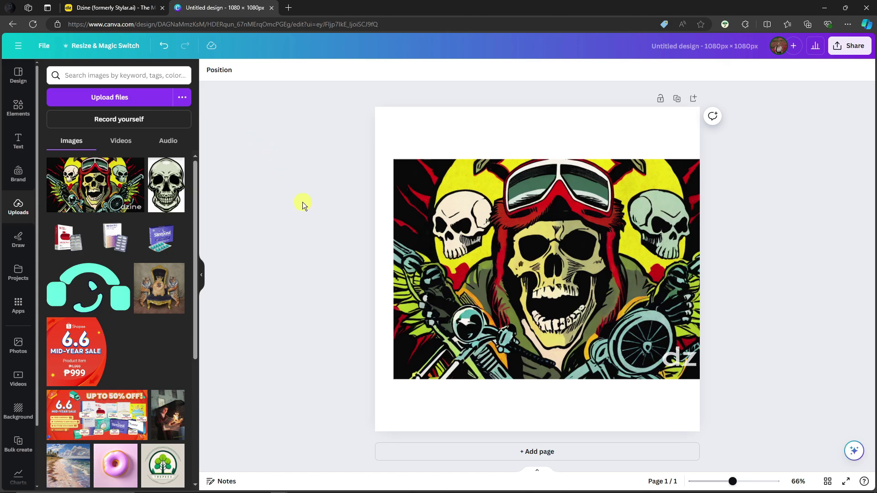
pyautogui.moveTo(650, 251); pyautogui.dragTo(594, 215)
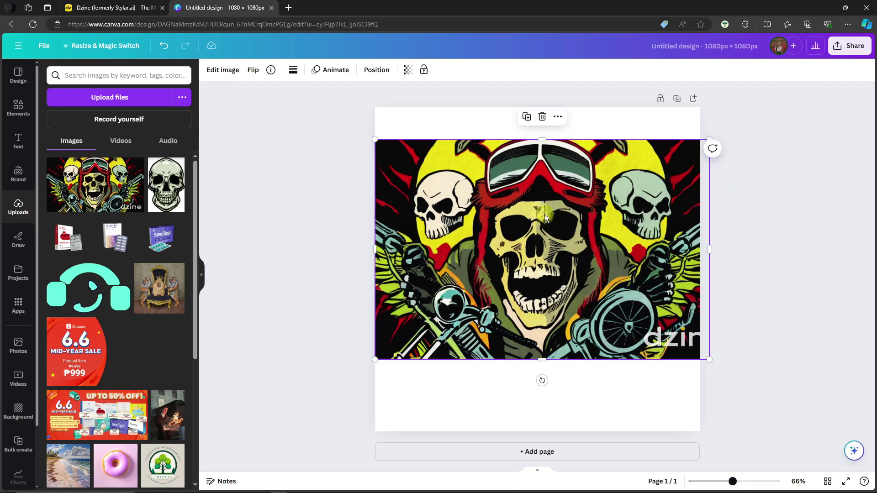
pyautogui.click(320, 217)
pyautogui.click(441, 217)
# Step: Try Canva's Draw pens, switching between blue pen and red marker, then open Elements
pyautogui.click(217, 72)
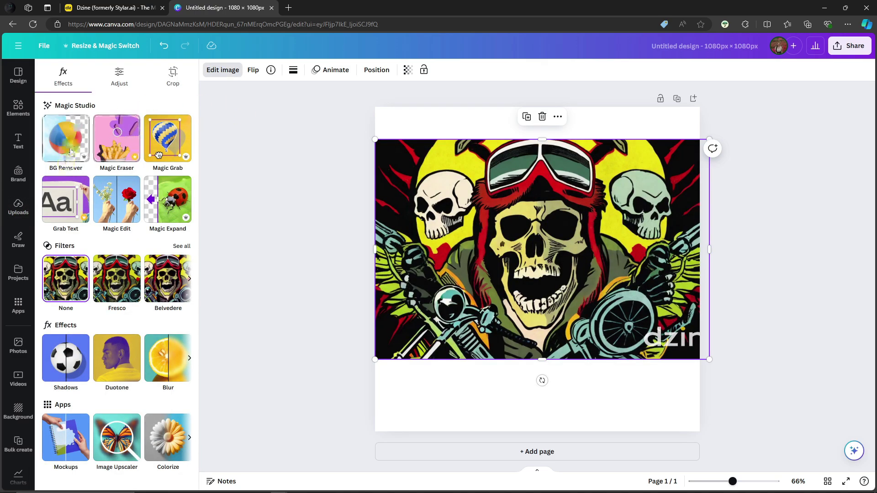
pyautogui.click(18, 239)
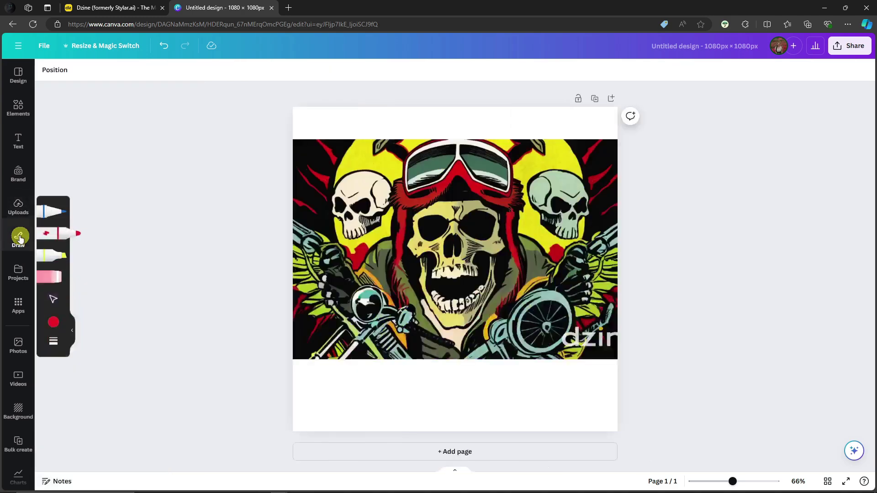
pyautogui.click(74, 333)
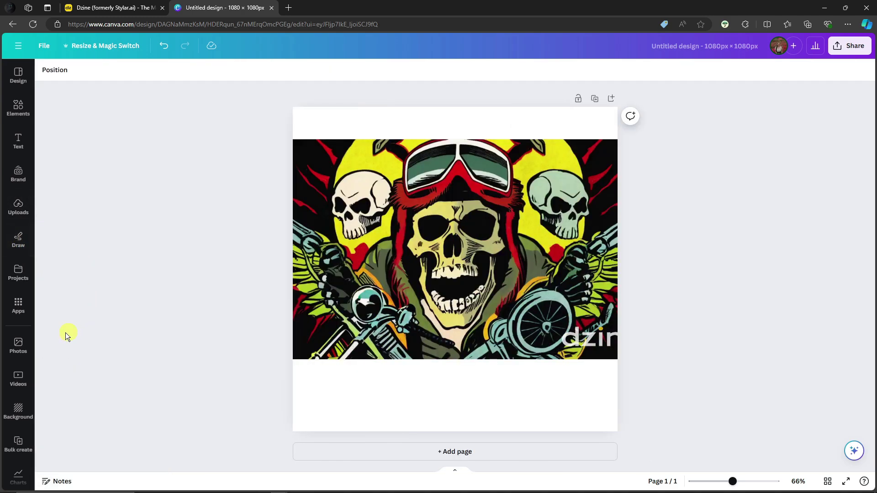
pyautogui.click(23, 244)
pyautogui.click(51, 212)
pyautogui.click(51, 233)
pyautogui.click(53, 213)
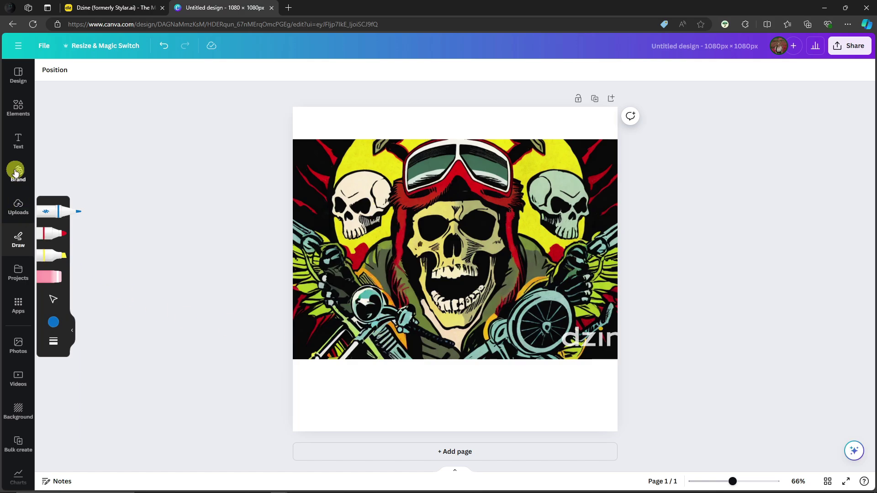
pyautogui.click(20, 113)
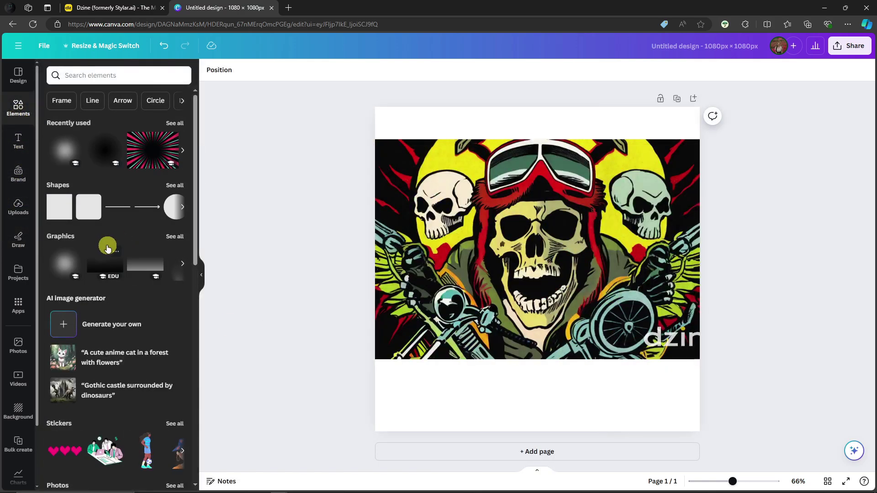
# Step: Add the pink pixel-hearts sticker, shrink it, and move it to the image's lower right
pyautogui.scroll(-3, 108, 246)
pyautogui.scroll(-3, 108, 248)
pyautogui.click(65, 222)
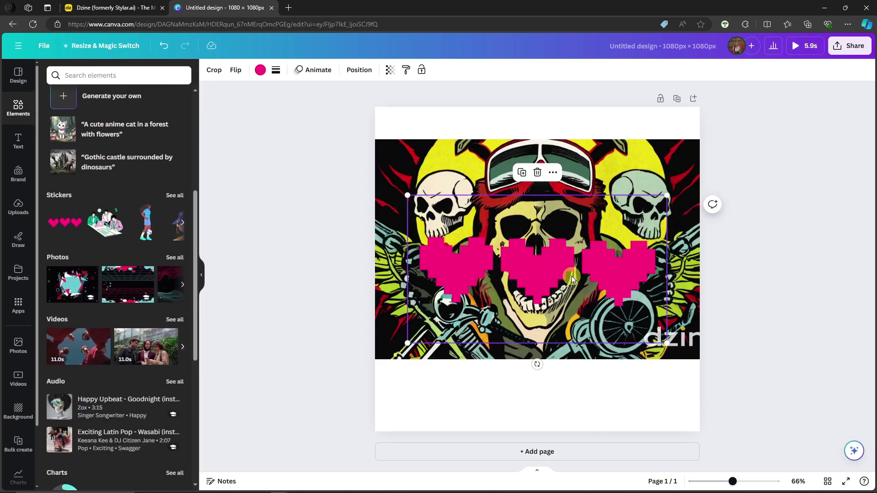
pyautogui.moveTo(542, 269); pyautogui.dragTo(510, 311)
pyautogui.moveTo(635, 238); pyautogui.dragTo(516, 314)
pyautogui.moveTo(423, 363); pyautogui.dragTo(660, 342)
pyautogui.click(788, 211)
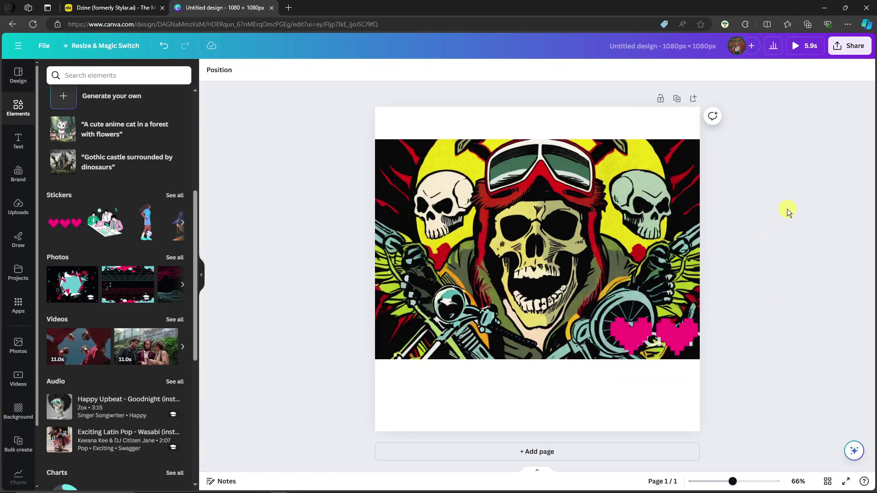
# Step: Scroll further through the Elements library and drag within its panel
pyautogui.scroll(-5, 130, 234)
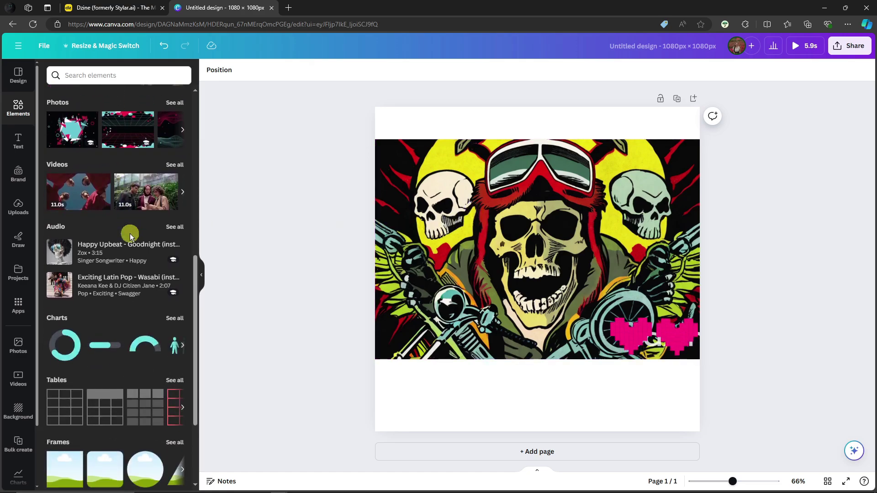
pyautogui.scroll(-3, 130, 234)
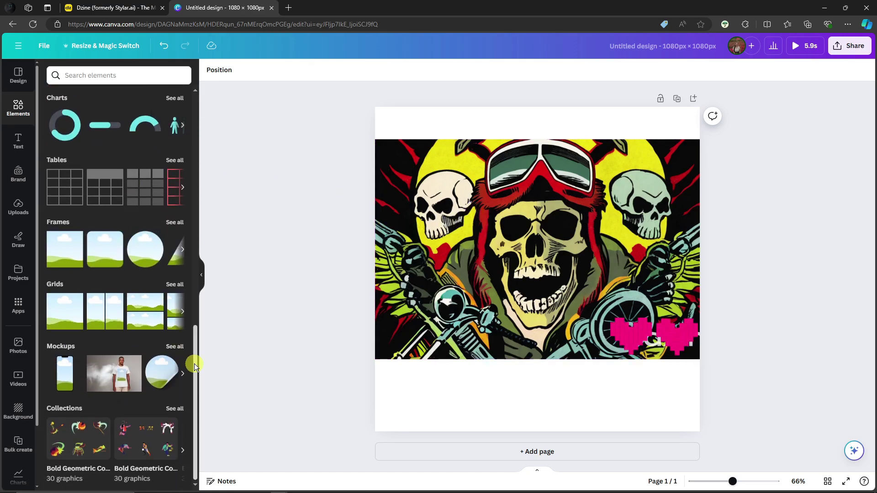
pyautogui.moveTo(194, 364); pyautogui.dragTo(275, 166)
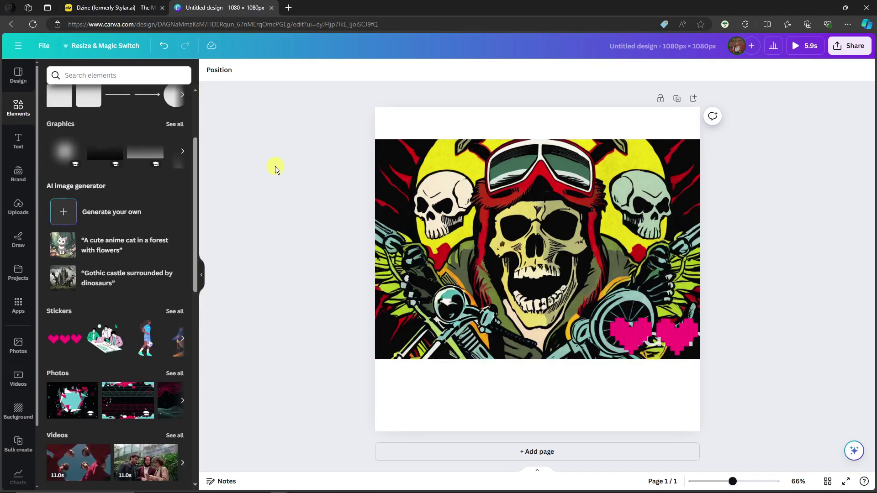